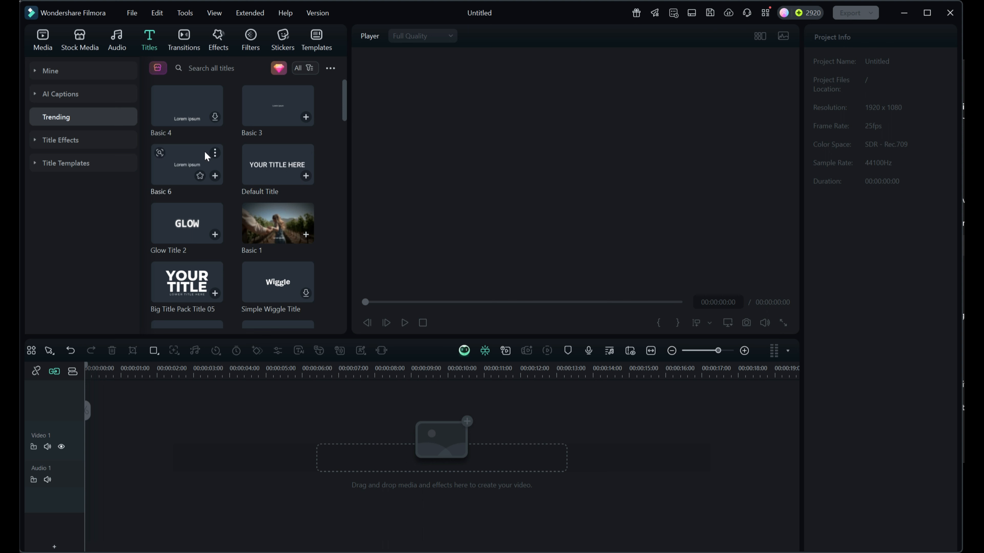
# Find the Painted Brush Lowerthird under "ink title" and place it at the start of the Video 1 track
pyautogui.click(219, 68)
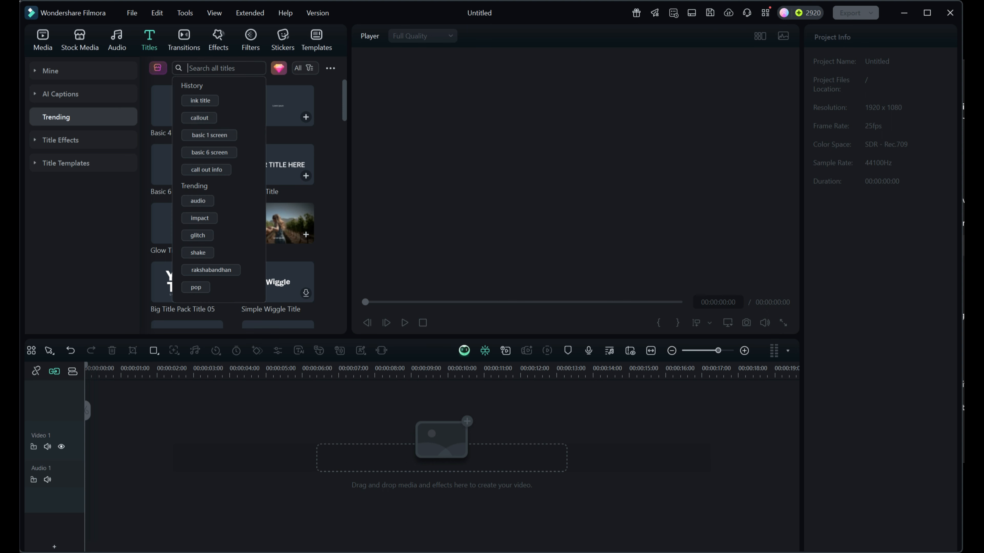
pyautogui.click(199, 100)
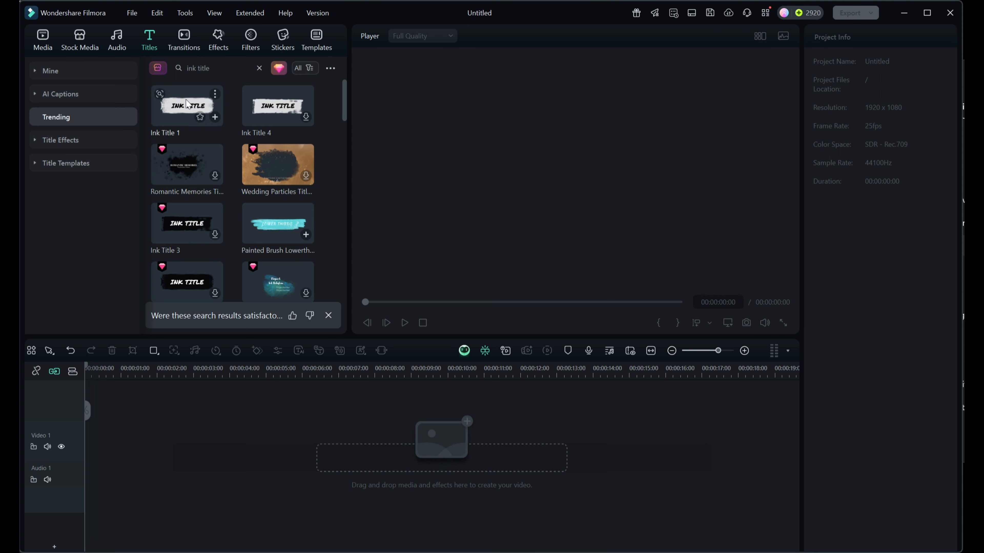
pyautogui.moveTo(275, 227)
pyautogui.mouseDown()
pyautogui.moveTo(263, 343)
pyautogui.moveTo(104, 448)
pyautogui.moveTo(137, 450)
pyautogui.mouseUp()
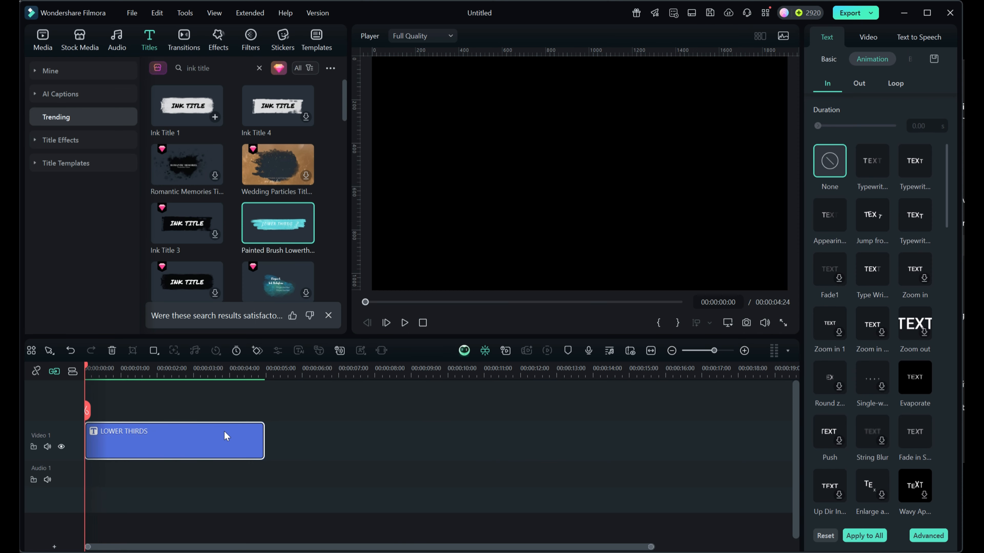
pyautogui.click(151, 379)
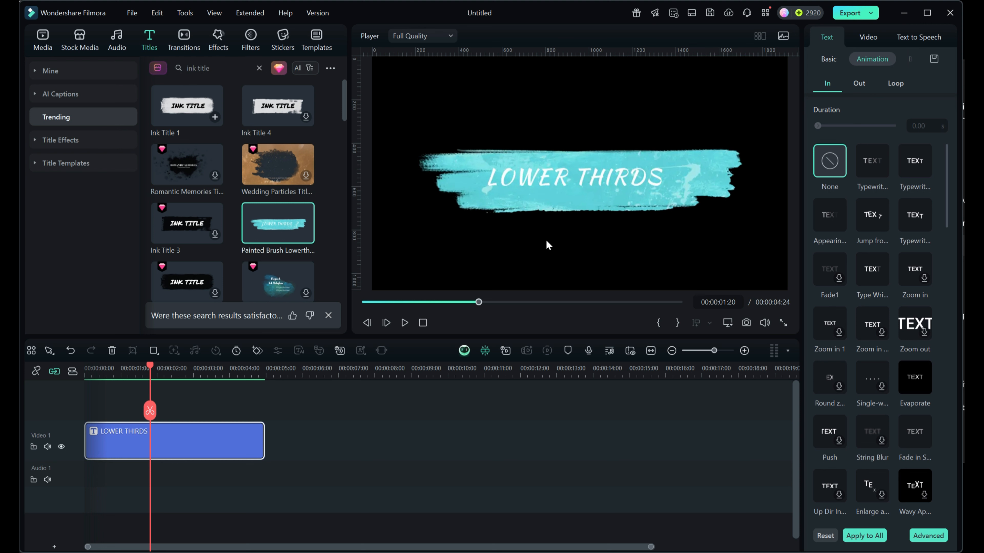
# Inspect the title's text and preset video layers in the advanced text editor, then close it without applying anything
pyautogui.click(823, 59)
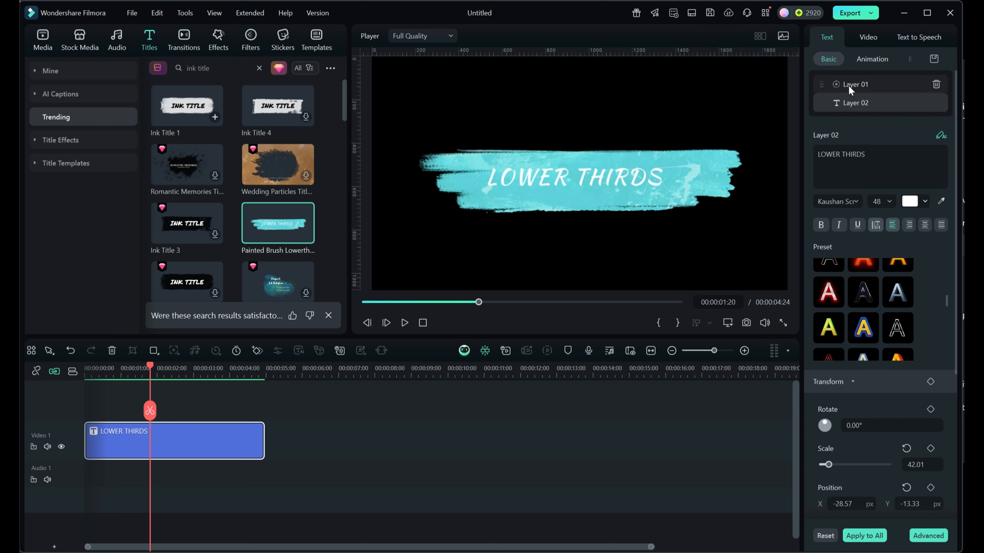
pyautogui.click(928, 536)
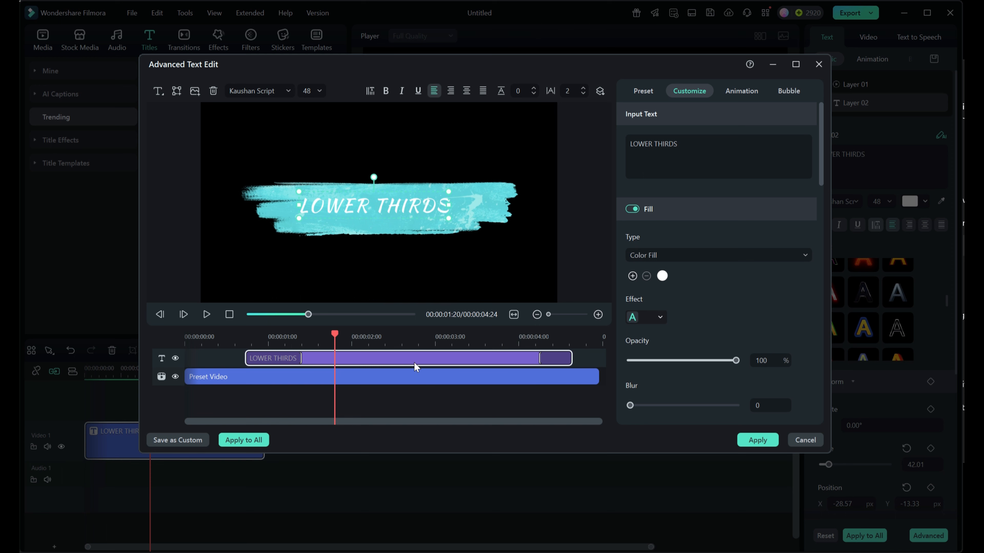
pyautogui.click(802, 442)
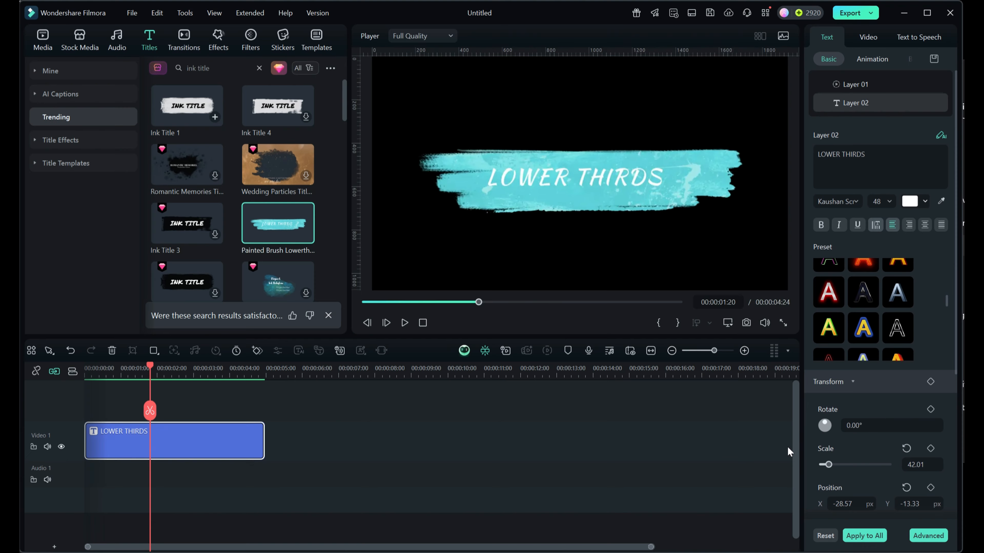
# Apply the blue-grey metallic text preset to the LOWER THIRDS text layer
pyautogui.scroll(-2, 857, 339)
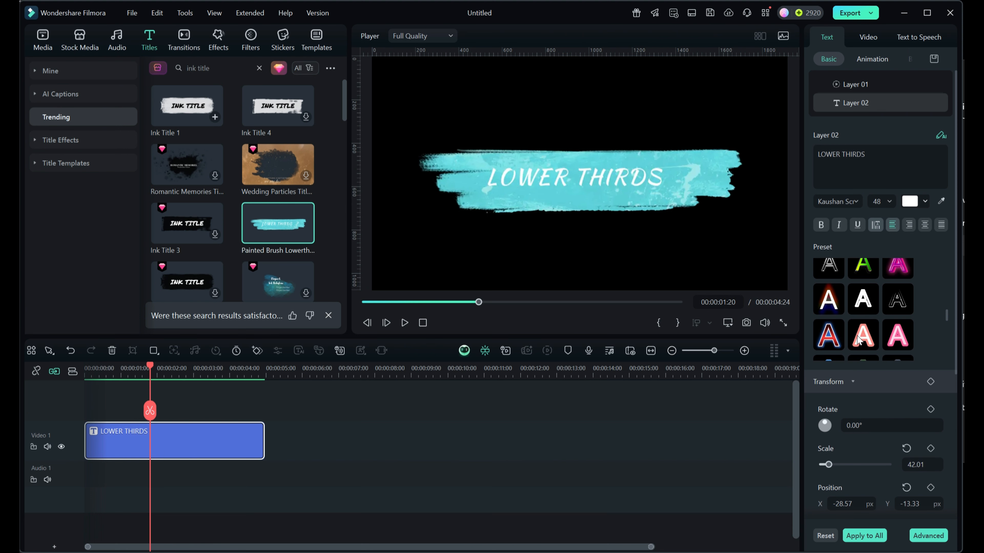
pyautogui.scroll(-2, 857, 339)
pyautogui.scroll(-3, 857, 335)
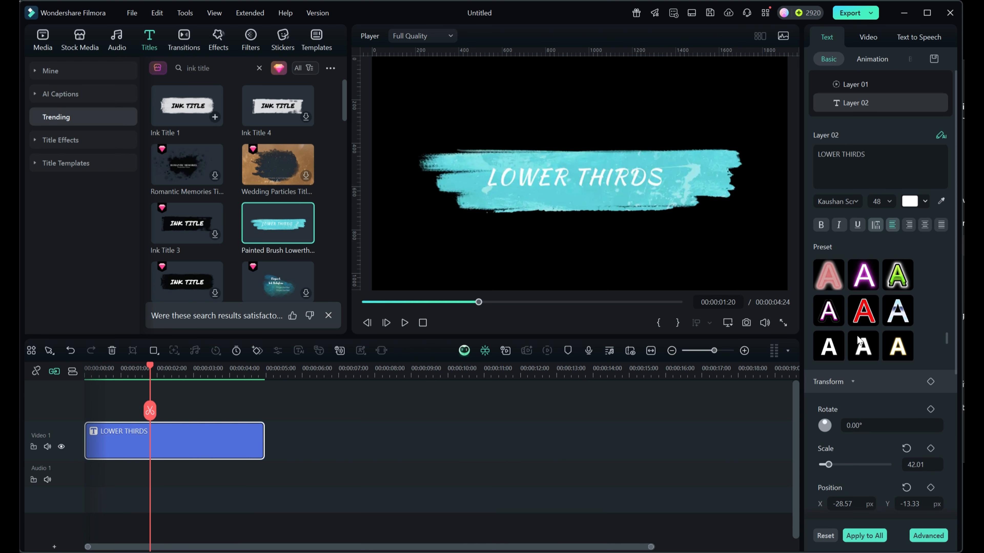
pyautogui.scroll(3, 857, 335)
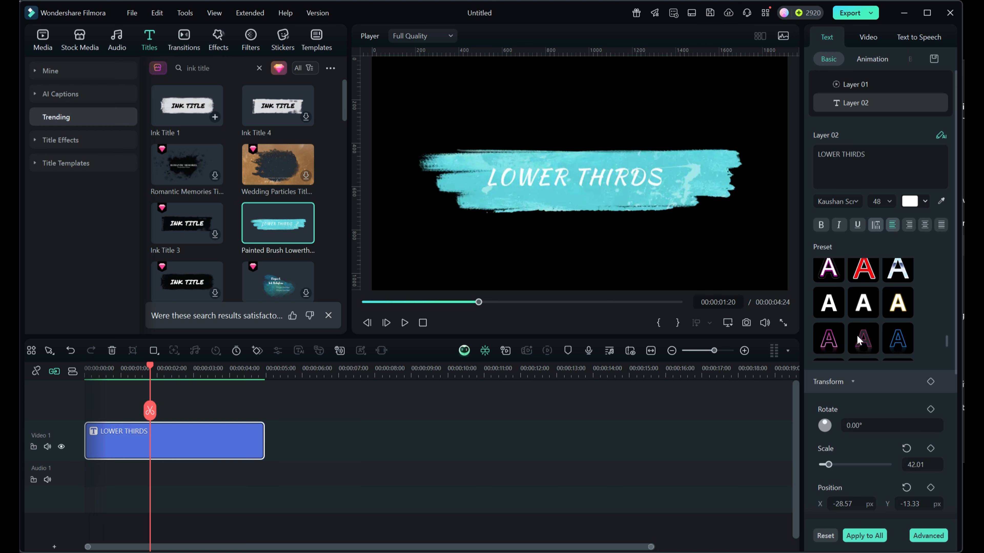
pyautogui.scroll(2, 858, 336)
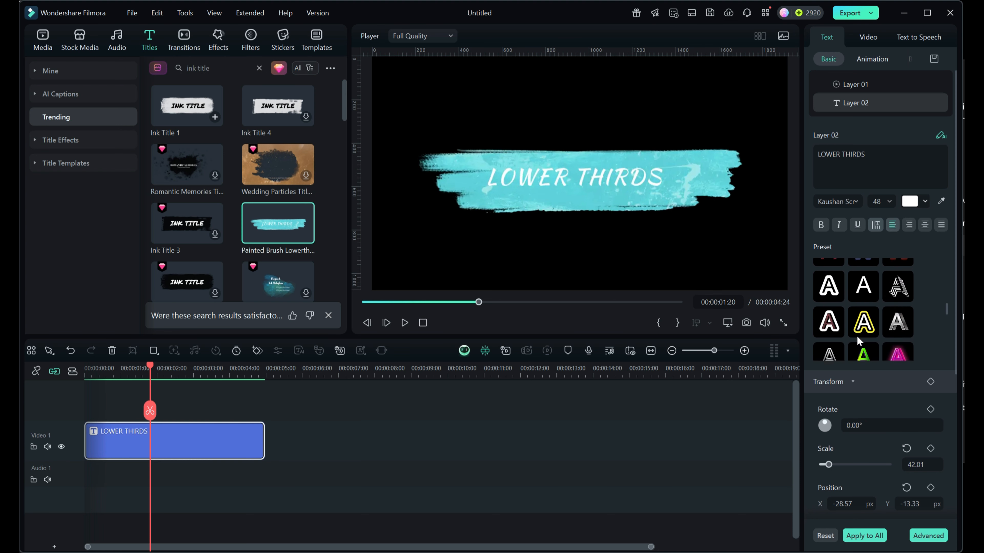
pyautogui.click(898, 327)
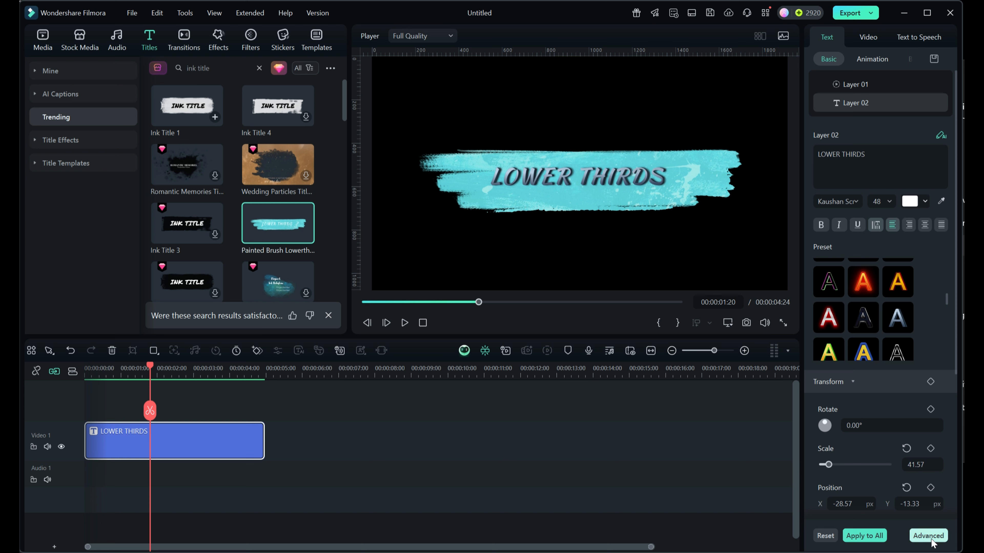
# Give the title text the Appearing entrance animation and the matching disappearing exit animation
pyautogui.click(874, 59)
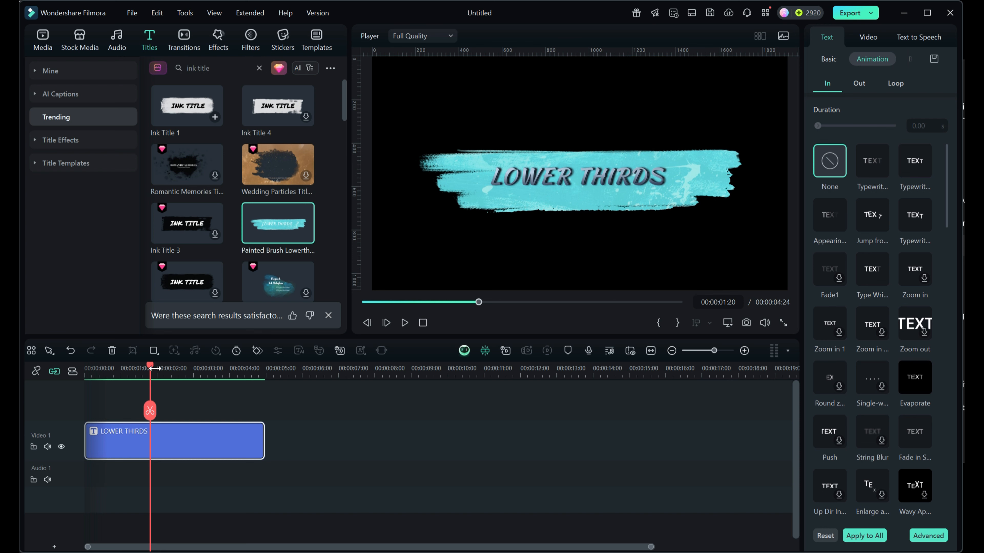
pyautogui.moveTo(152, 364)
pyautogui.mouseDown()
pyautogui.moveTo(80, 371)
pyautogui.moveTo(128, 375)
pyautogui.mouseUp()
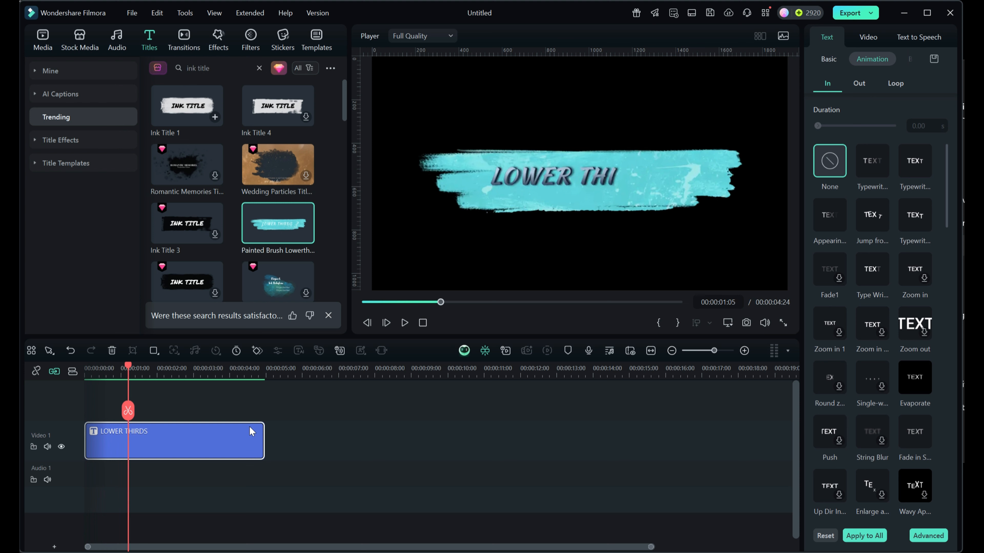
pyautogui.click(828, 220)
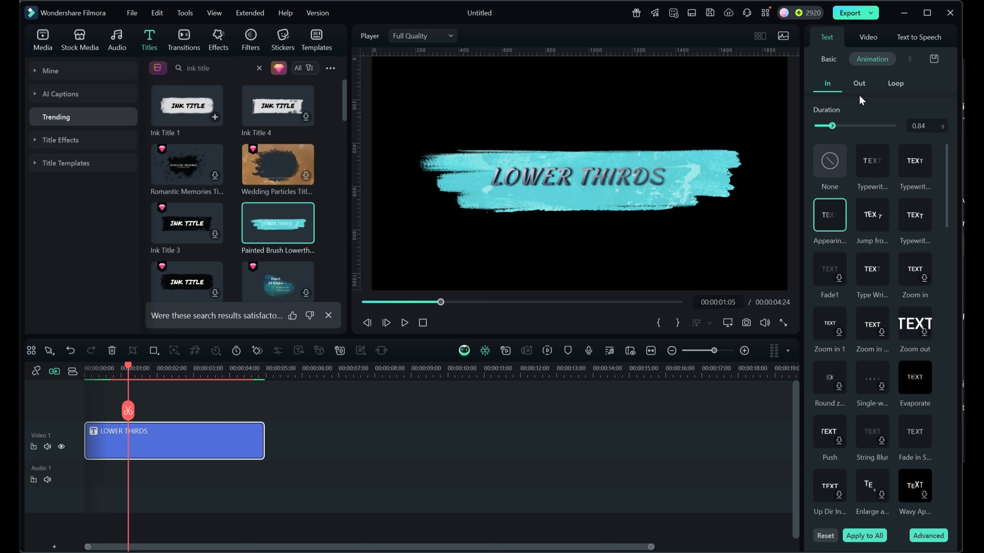
pyautogui.click(860, 84)
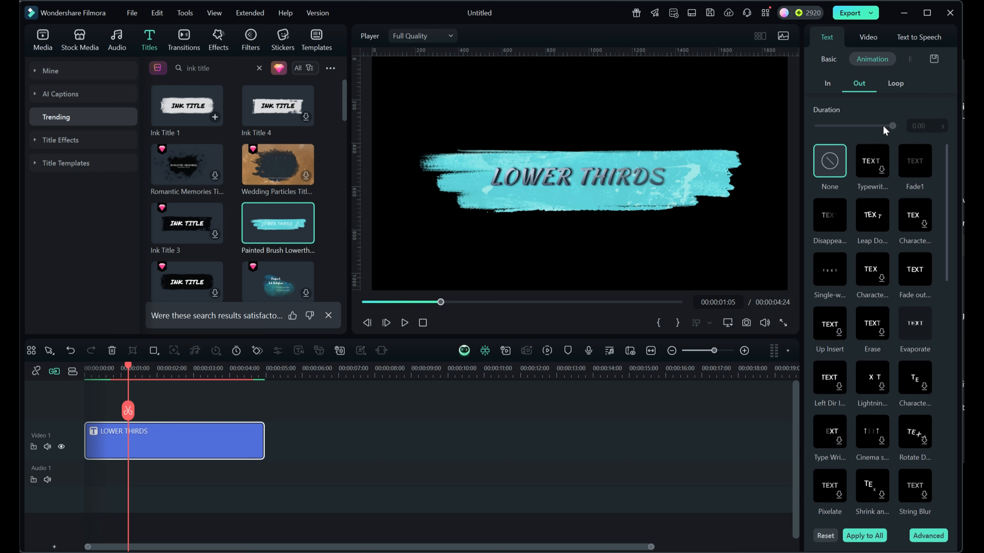
pyautogui.click(829, 215)
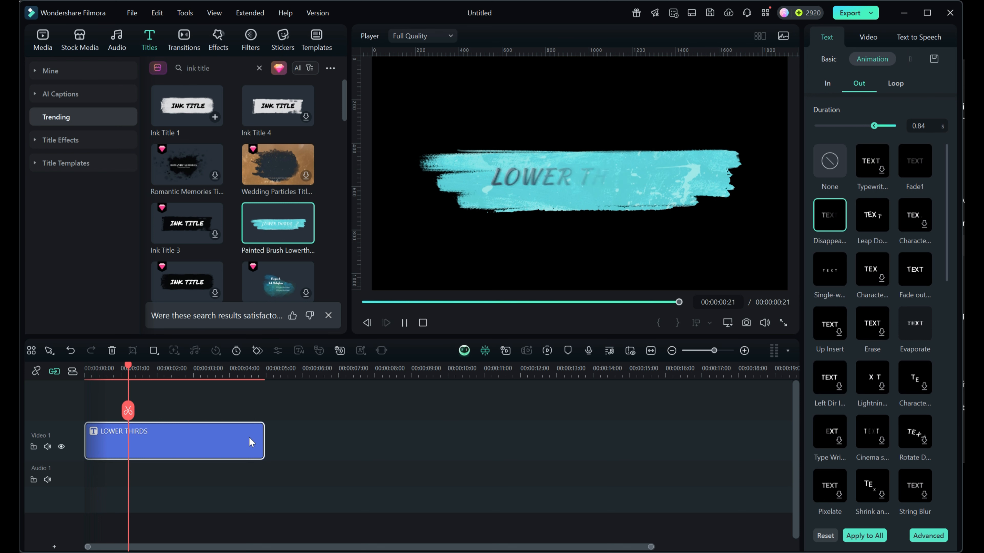
# Delete the brush-stroke Preset Video layer from the title in the advanced text editor and apply the change
pyautogui.moveTo(128, 366)
pyautogui.mouseDown()
pyautogui.moveTo(86, 366)
pyautogui.moveTo(253, 387)
pyautogui.moveTo(103, 381)
pyautogui.moveTo(154, 390)
pyautogui.mouseUp()
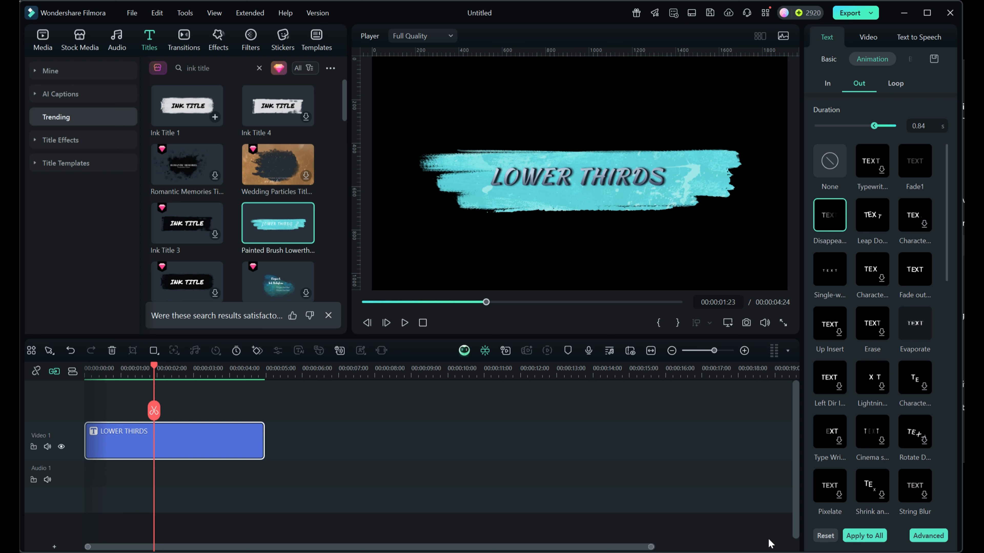
pyautogui.click(926, 538)
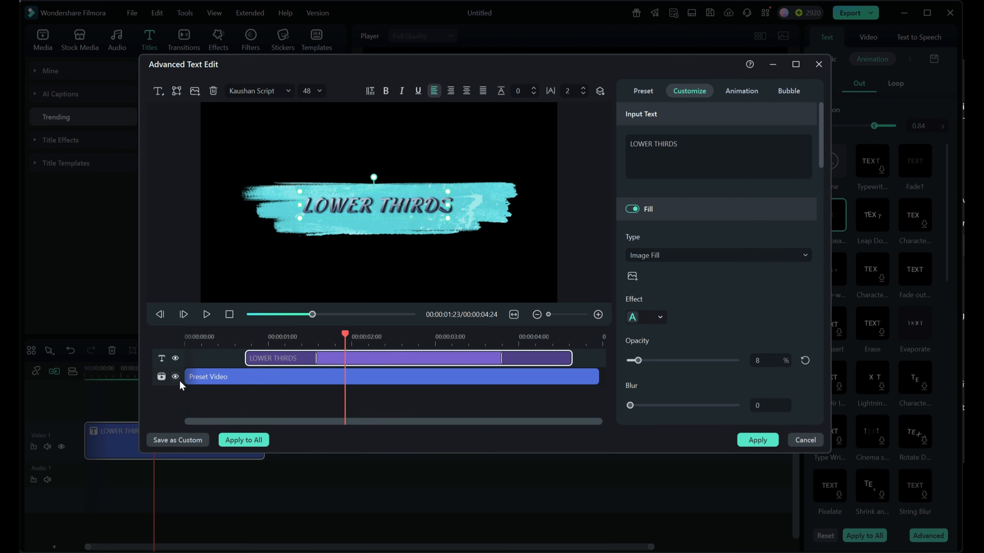
pyautogui.click(175, 377)
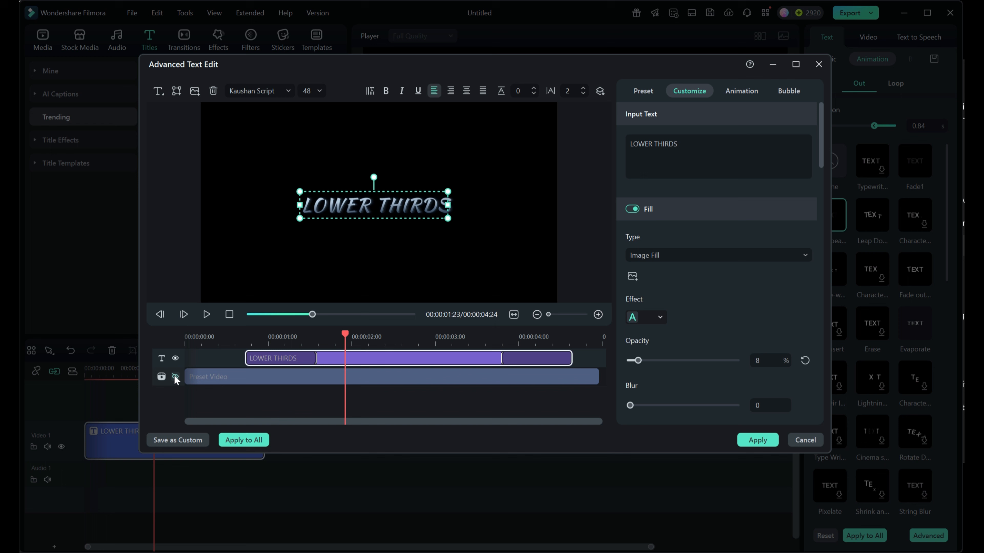
pyautogui.click(175, 377)
pyautogui.click(280, 382)
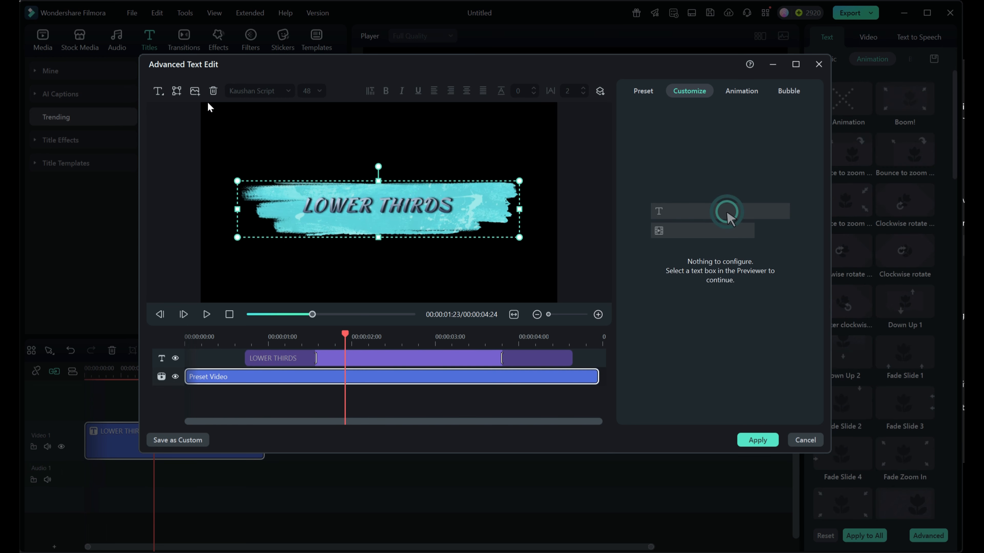
pyautogui.click(214, 91)
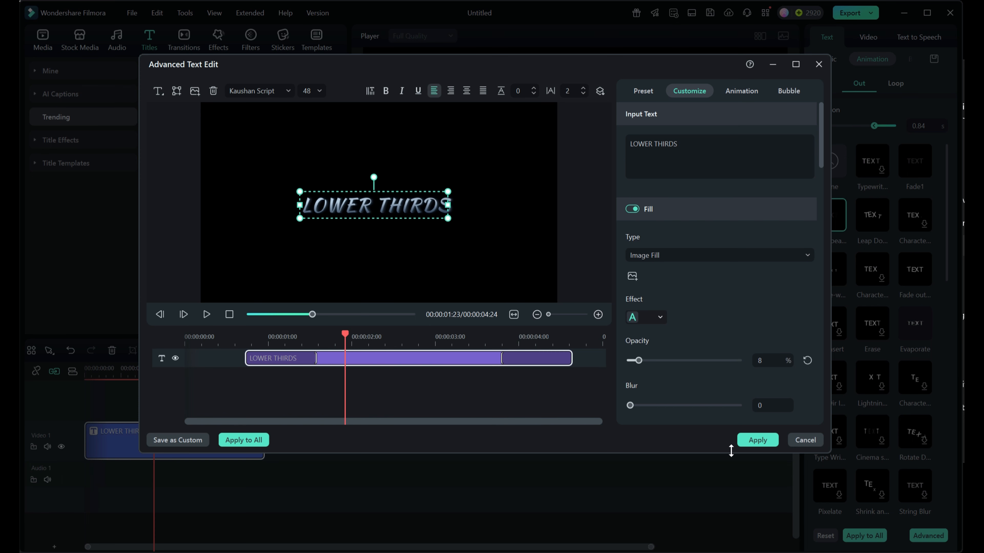
pyautogui.click(757, 441)
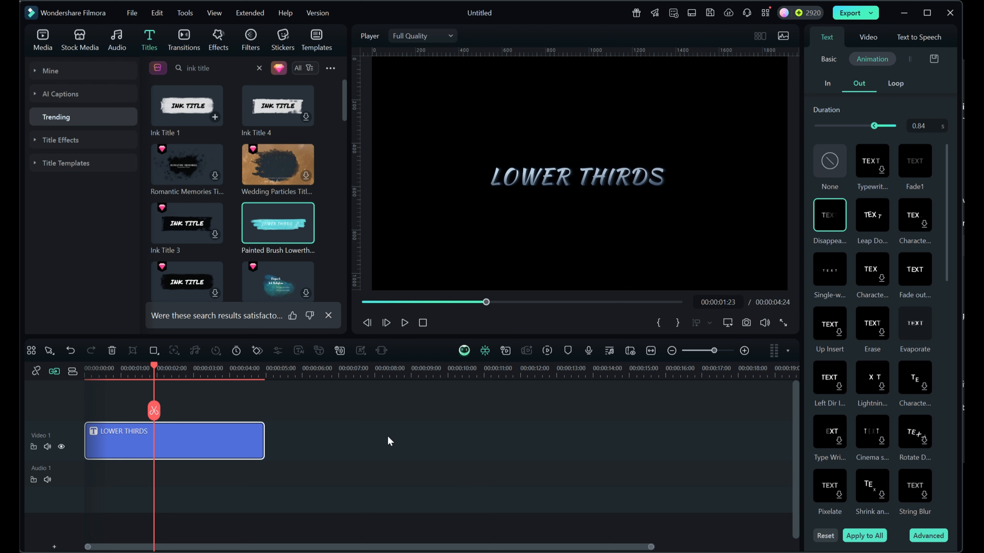
# Turn off the timeline's auto ripple and move the LOWER THIRDS title to a new track above Video 1
pyautogui.moveTo(156, 365); pyautogui.dragTo(255, 366)
pyautogui.click(155, 365)
pyautogui.click(54, 372)
pyautogui.moveTo(190, 431)
pyautogui.mouseDown()
pyautogui.moveTo(189, 414)
pyautogui.moveTo(189, 428)
pyautogui.mouseUp()
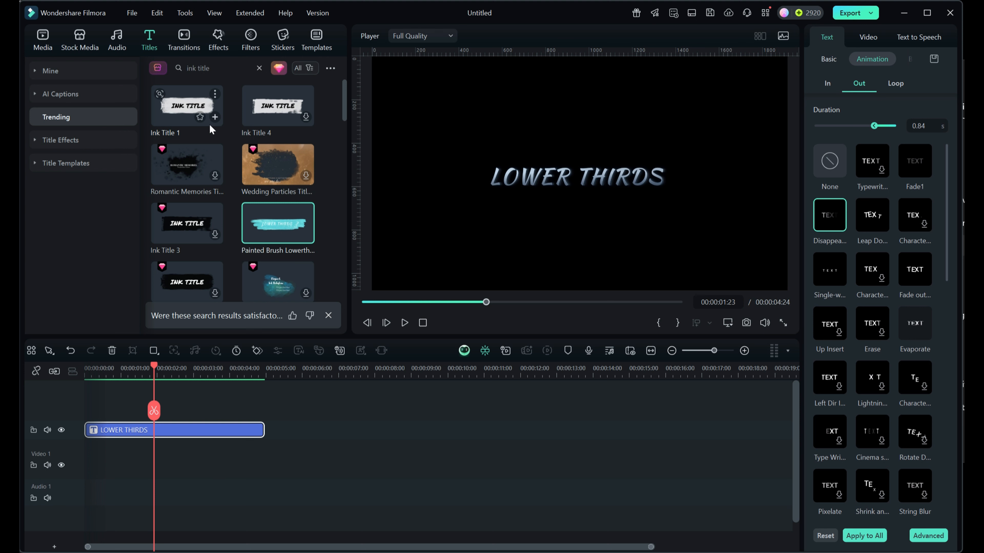
# Preview effects from the "smoke effect" results and place Thick Fog Right at the start of Video 1 beneath the title
pyautogui.click(219, 45)
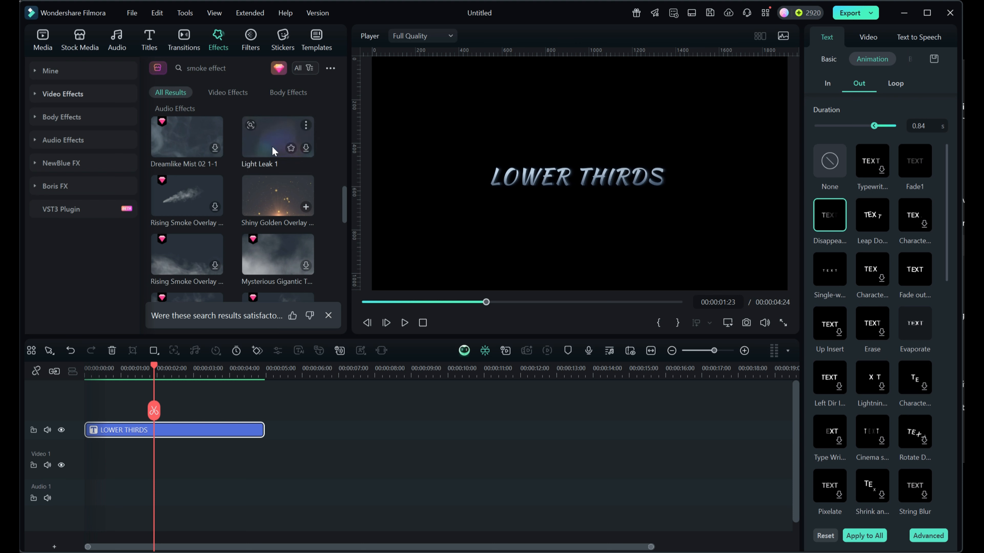
pyautogui.click(271, 198)
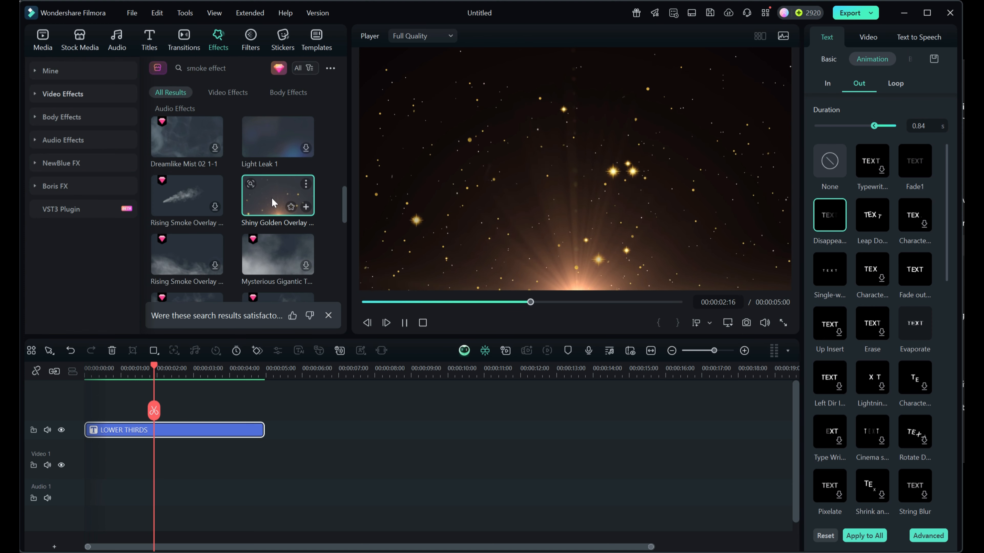
pyautogui.moveTo(344, 204); pyautogui.dragTo(356, 91)
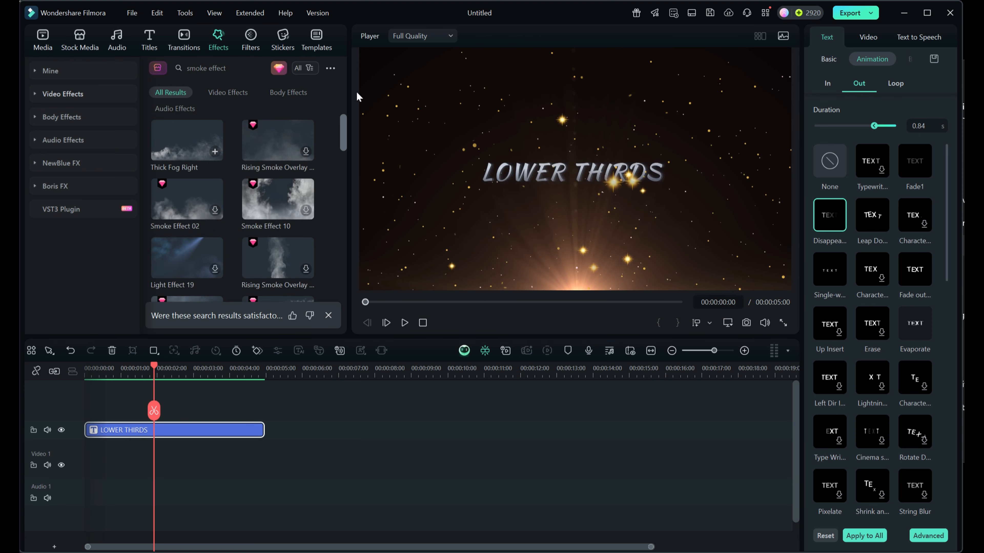
pyautogui.click(184, 147)
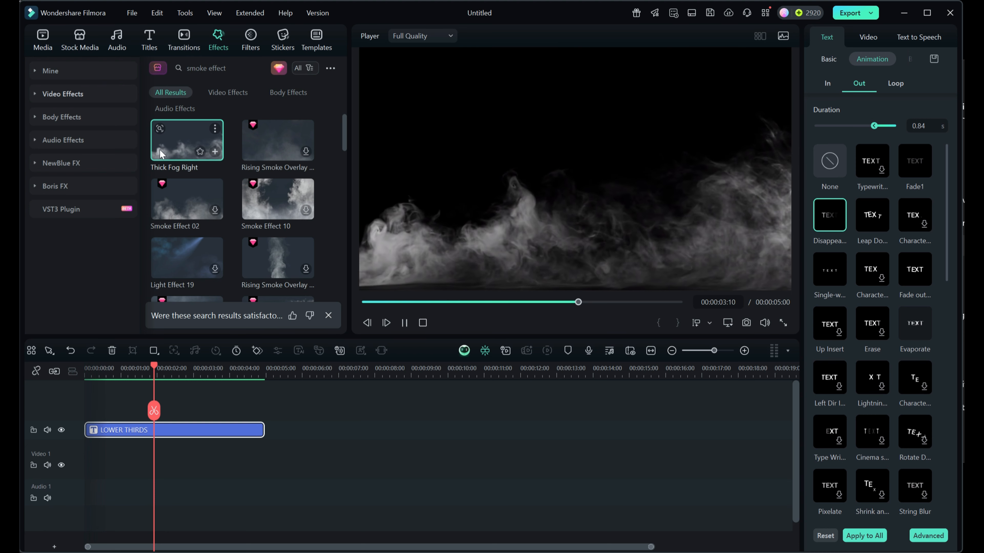
pyautogui.moveTo(181, 139); pyautogui.dragTo(83, 464)
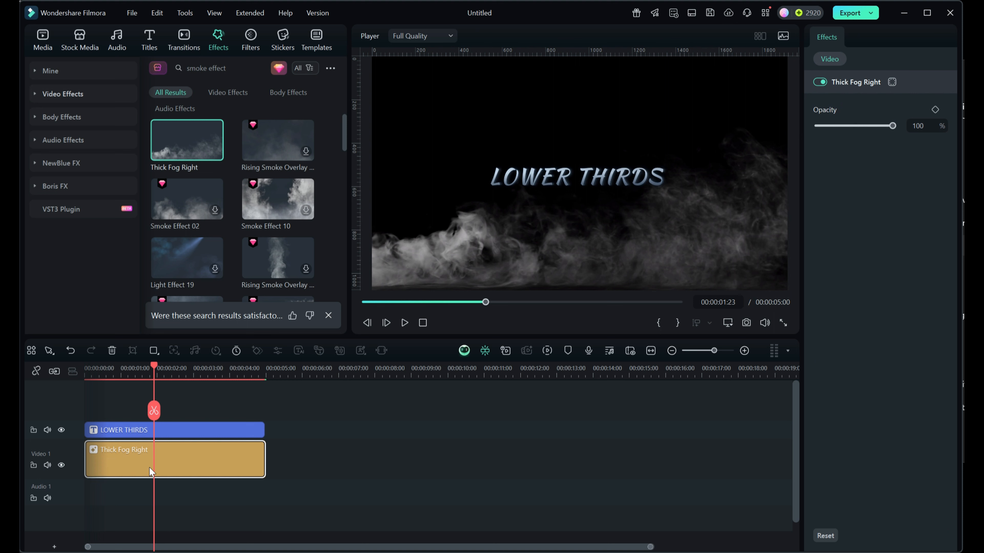
# Convert the Thick Fog Right clip into a compound clip named Background
pyautogui.moveTo(485, 302); pyautogui.dragTo(508, 302)
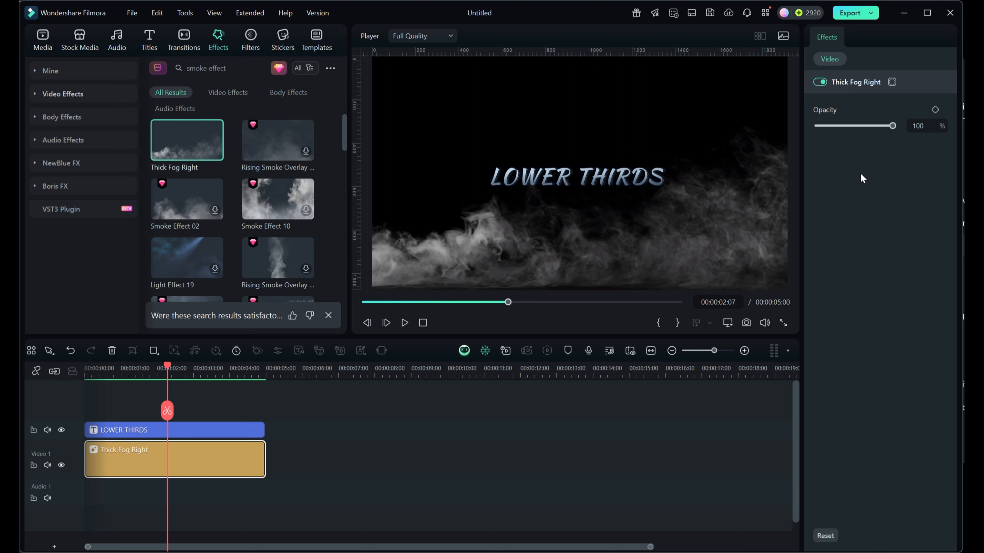
pyautogui.rightClick(201, 460)
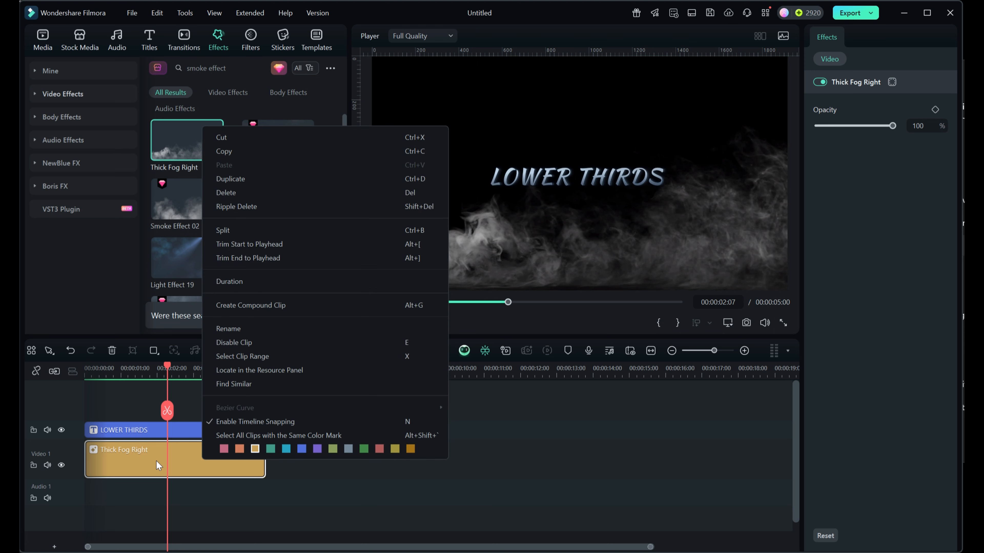
pyautogui.click(251, 305)
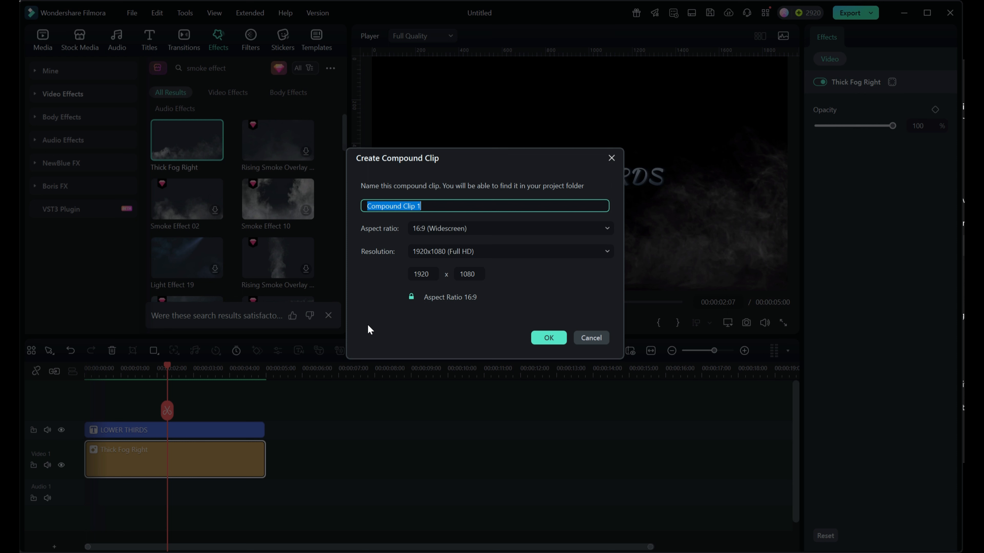
pyautogui.write('Background')
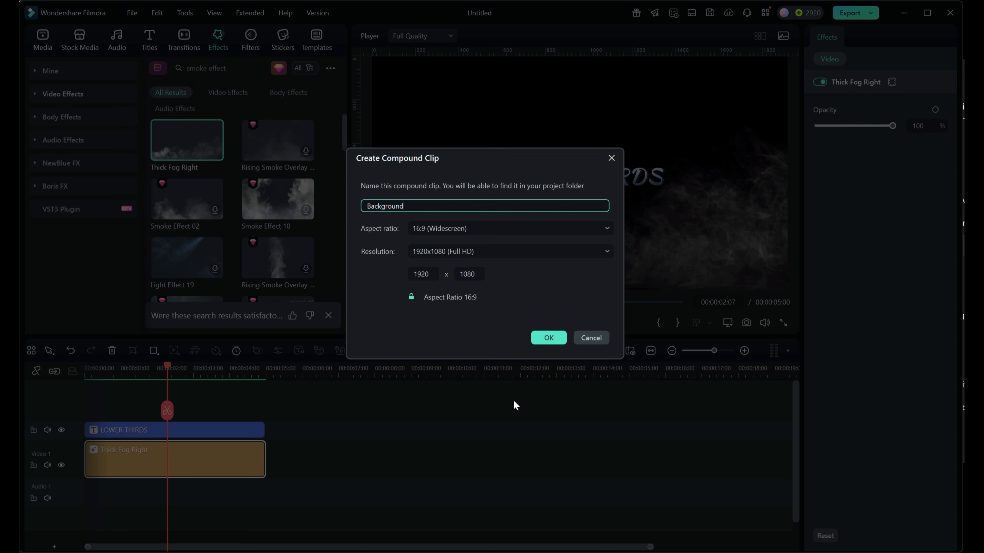
pyautogui.click(549, 339)
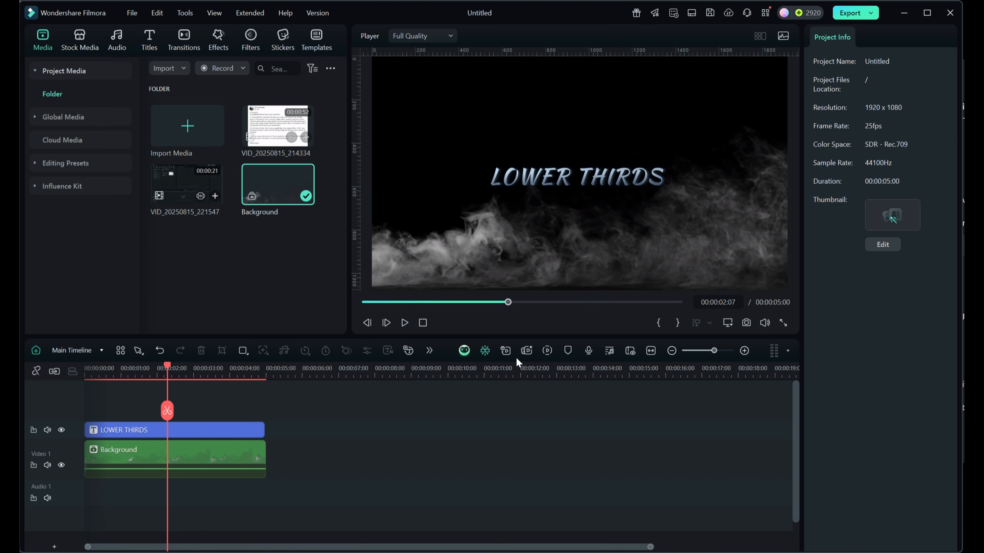
# Raise the Background compound clip behind the title by setting its Y position to 363 px
pyautogui.click(196, 455)
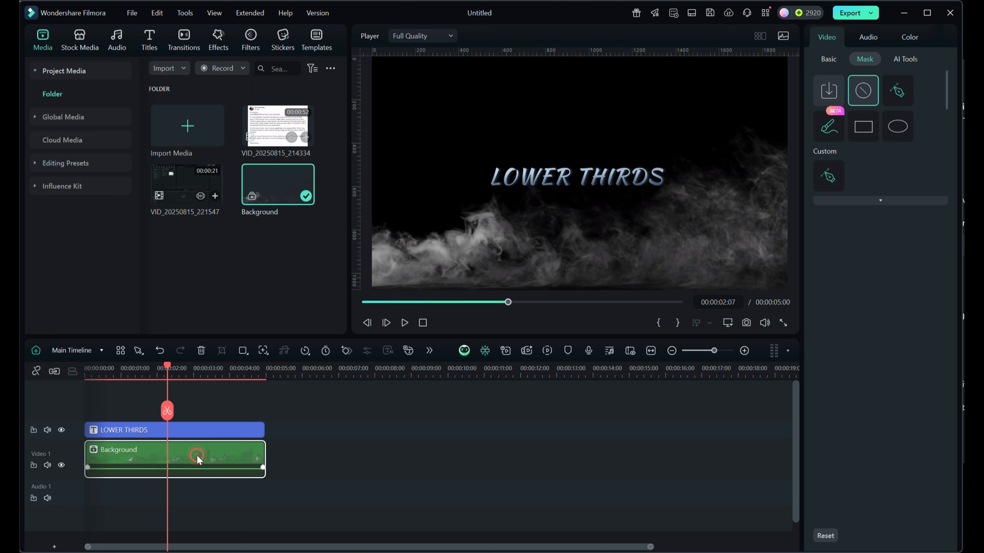
pyautogui.click(828, 59)
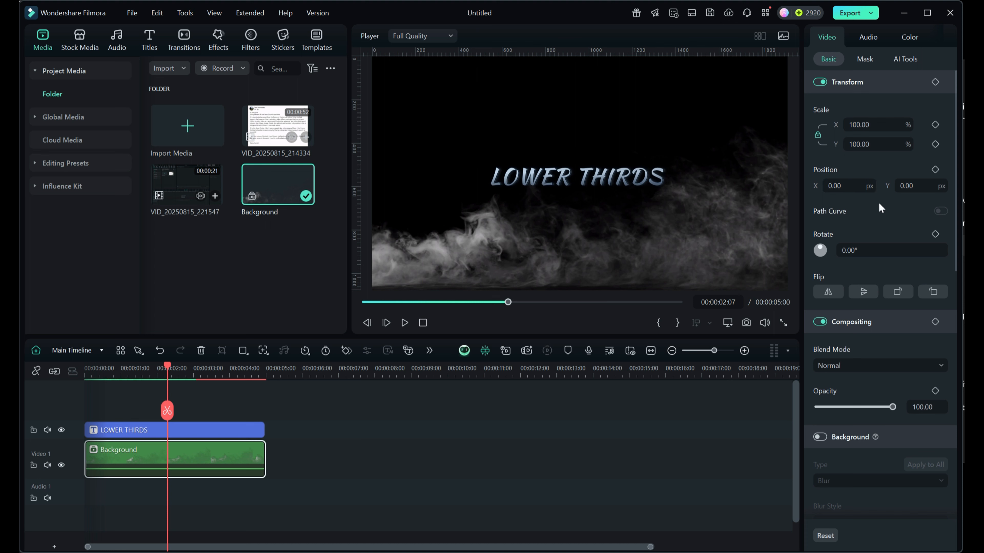
pyautogui.moveTo(906, 185); pyautogui.dragTo(976, 186)
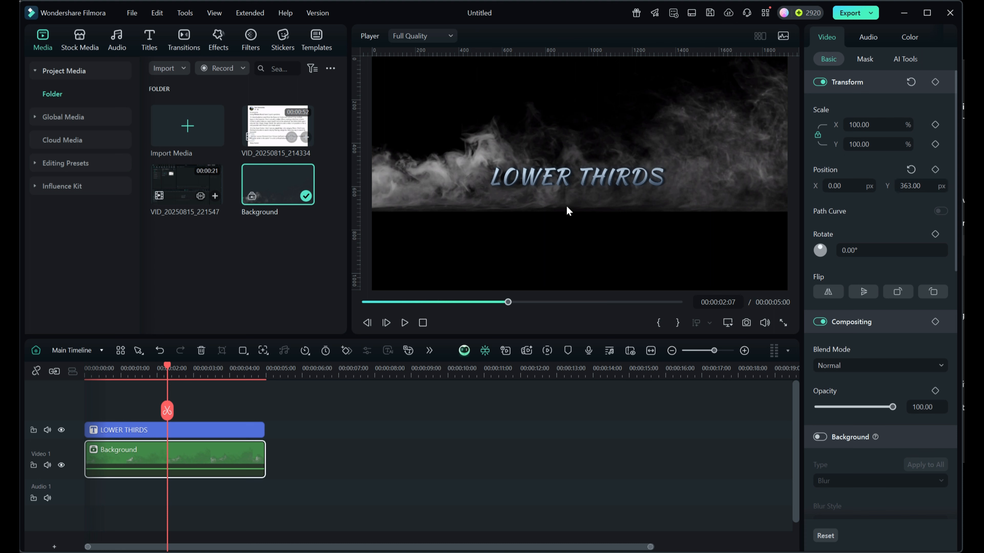
# Draw a closed, irregular freeform mask on the Background clip, closely surrounding the LOWER THIRDS text
pyautogui.moveTo(167, 367)
pyautogui.mouseDown()
pyautogui.moveTo(96, 363)
pyautogui.moveTo(234, 371)
pyautogui.moveTo(149, 362)
pyautogui.mouseUp()
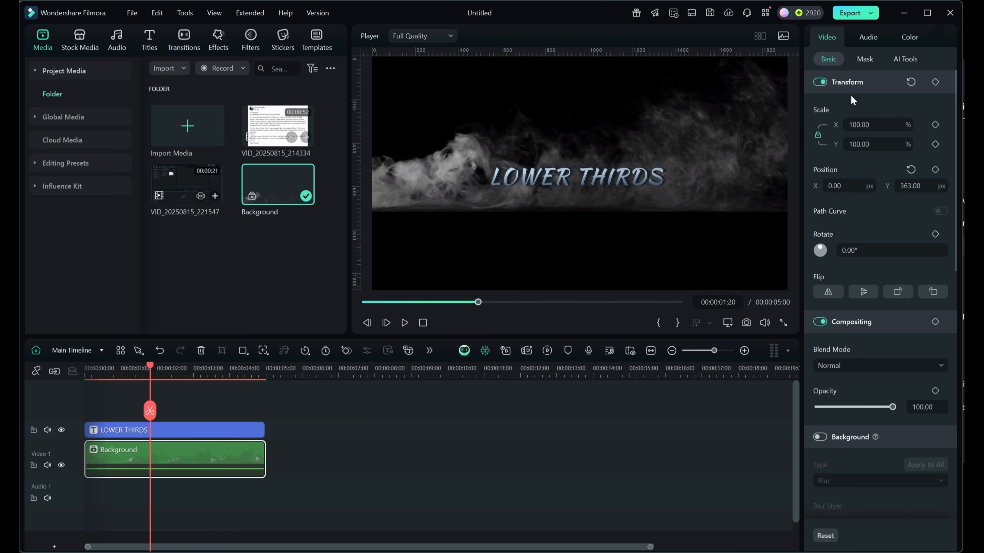
pyautogui.click(865, 60)
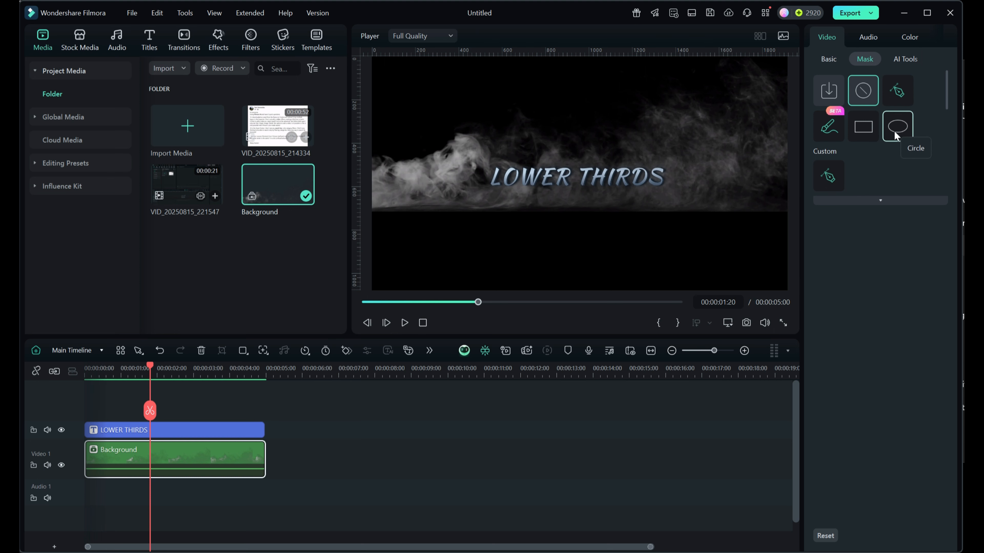
pyautogui.click(896, 94)
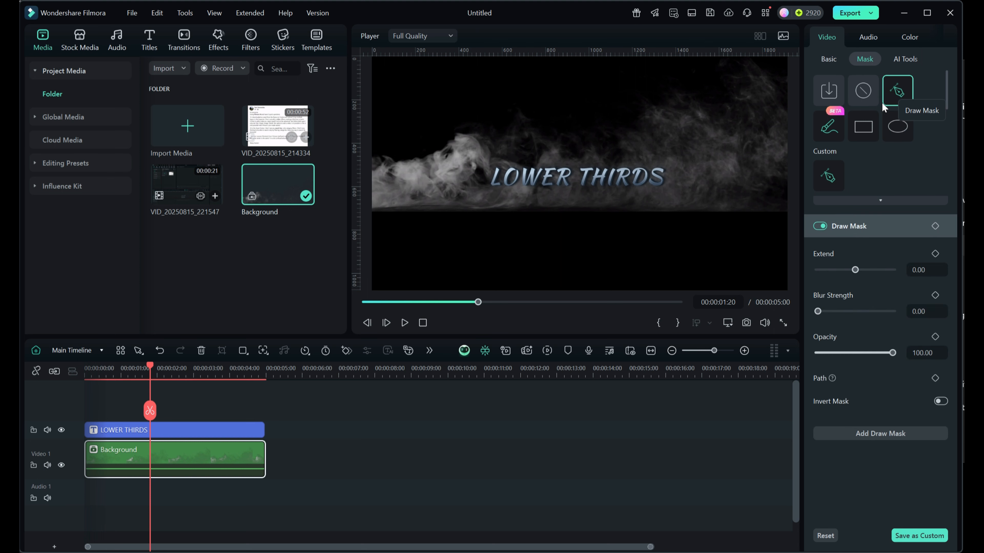
pyautogui.click(670, 158)
pyautogui.click(658, 144)
pyautogui.click(627, 150)
pyautogui.click(599, 156)
pyautogui.click(520, 146)
pyautogui.click(473, 148)
pyautogui.click(465, 168)
pyautogui.click(479, 199)
pyautogui.click(529, 201)
pyautogui.click(554, 198)
pyautogui.click(606, 199)
pyautogui.click(623, 208)
pyautogui.click(635, 196)
pyautogui.click(666, 204)
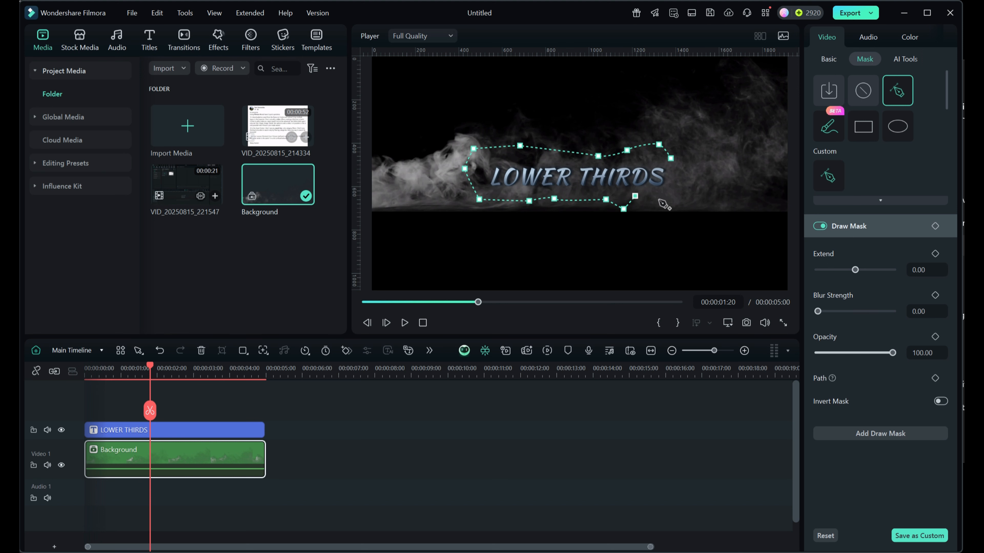
pyautogui.click(686, 197)
pyautogui.click(672, 186)
pyautogui.moveTo(684, 180); pyautogui.dragTo(690, 176)
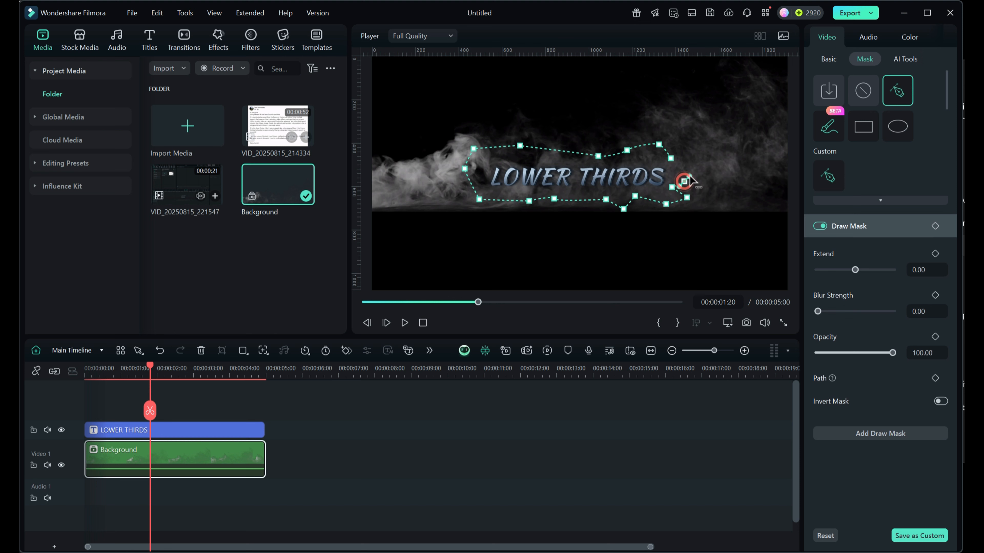
pyautogui.click(671, 158)
pyautogui.click(671, 159)
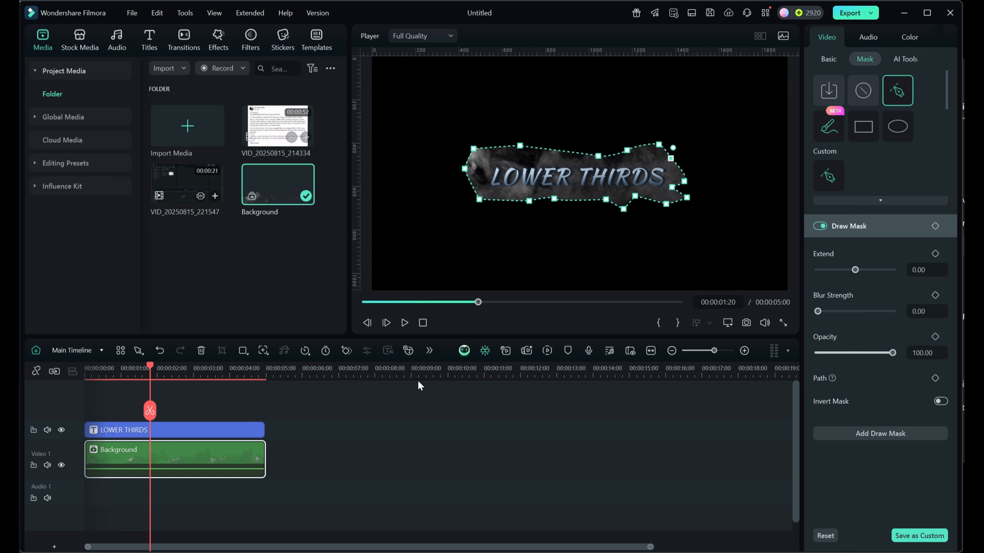
# Soften the drawn mask's edges by setting its Blur Strength to 61, and check the look at several frames
pyautogui.moveTo(151, 366)
pyautogui.mouseDown()
pyautogui.moveTo(174, 366)
pyautogui.moveTo(90, 357)
pyautogui.moveTo(159, 365)
pyautogui.mouseUp()
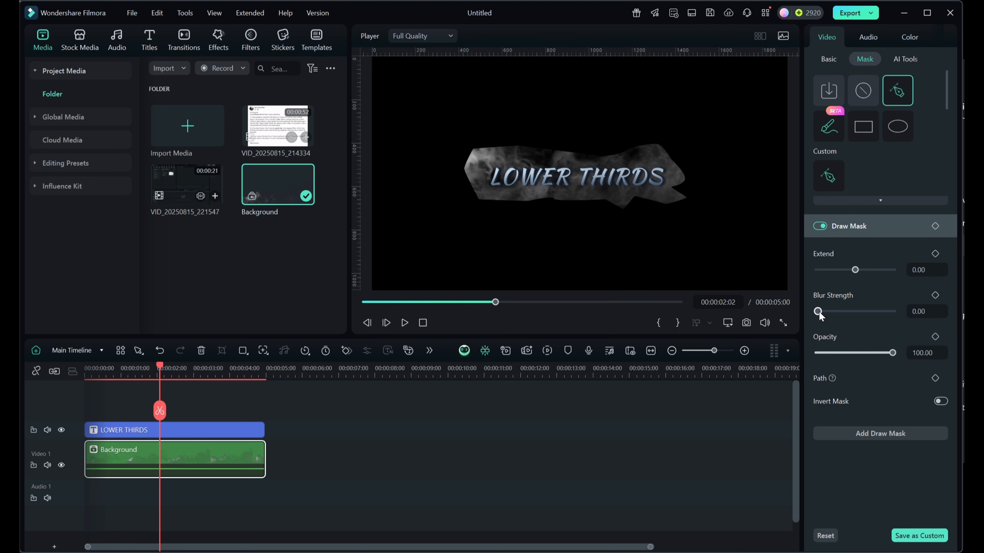
pyautogui.moveTo(818, 312); pyautogui.dragTo(863, 312)
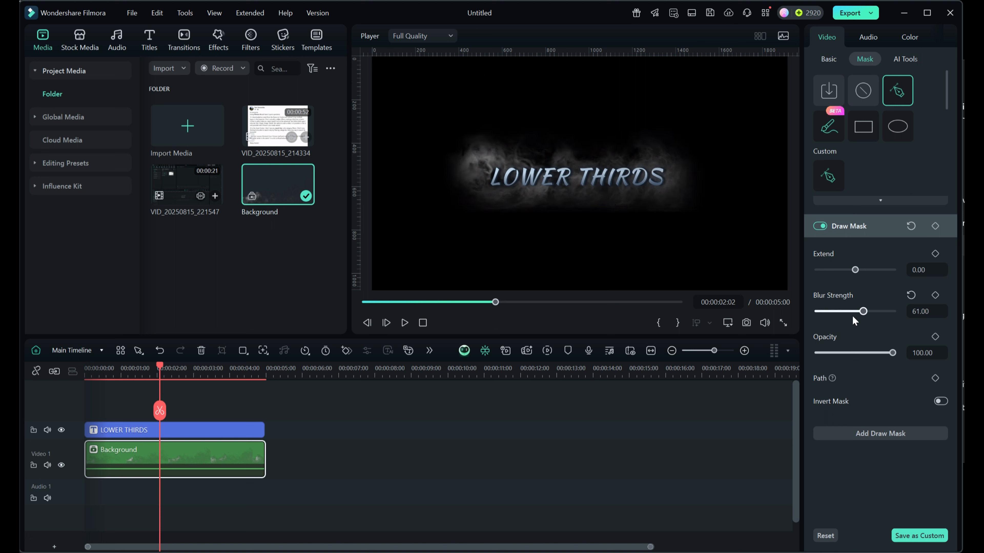
pyautogui.moveTo(161, 364)
pyautogui.mouseDown()
pyautogui.moveTo(123, 358)
pyautogui.moveTo(253, 366)
pyautogui.moveTo(146, 362)
pyautogui.moveTo(197, 366)
pyautogui.moveTo(161, 368)
pyautogui.mouseUp()
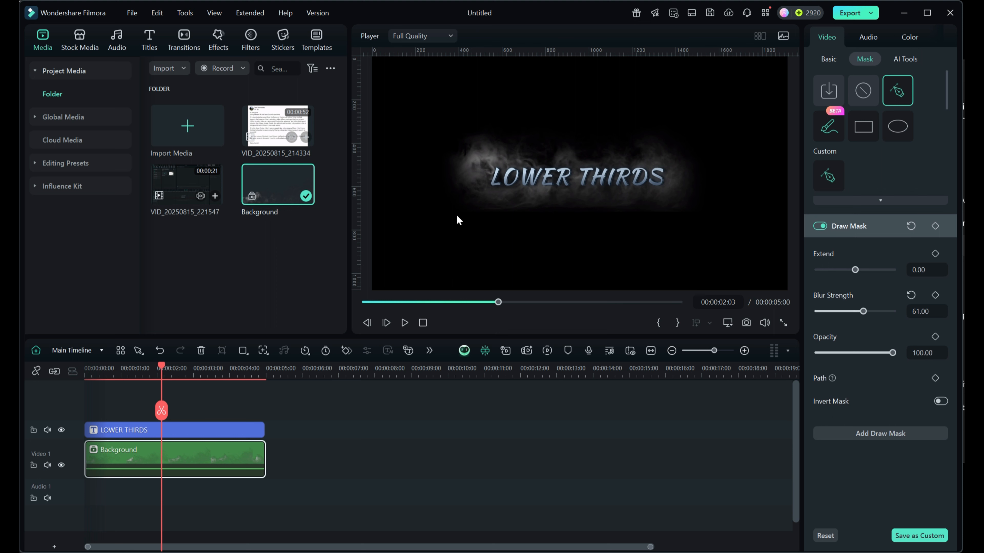
pyautogui.moveTo(161, 367); pyautogui.dragTo(143, 394)
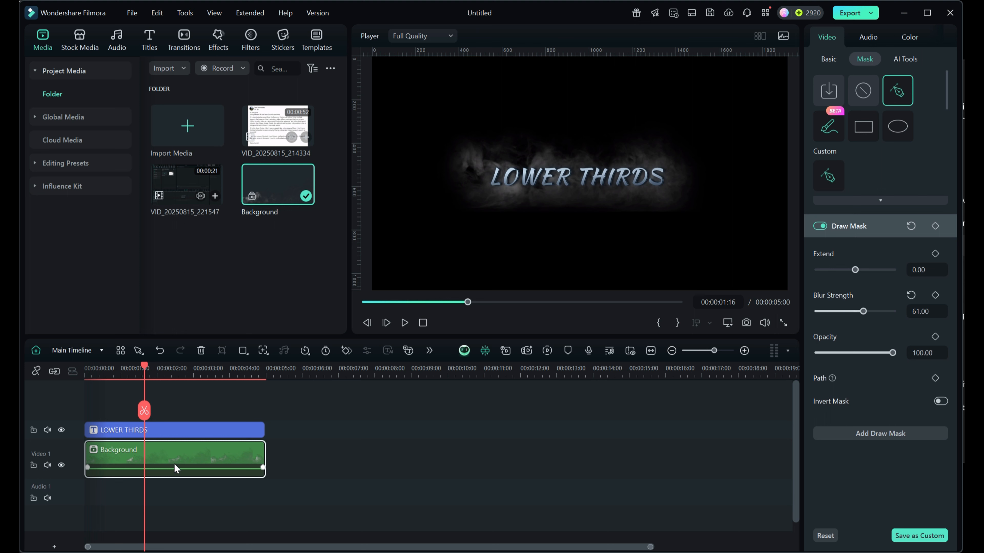
# Fade in the Background clip with opacity keyframes of 0 at 00:00:00:00 and 100 at 00:00:01:00
pyautogui.click(830, 60)
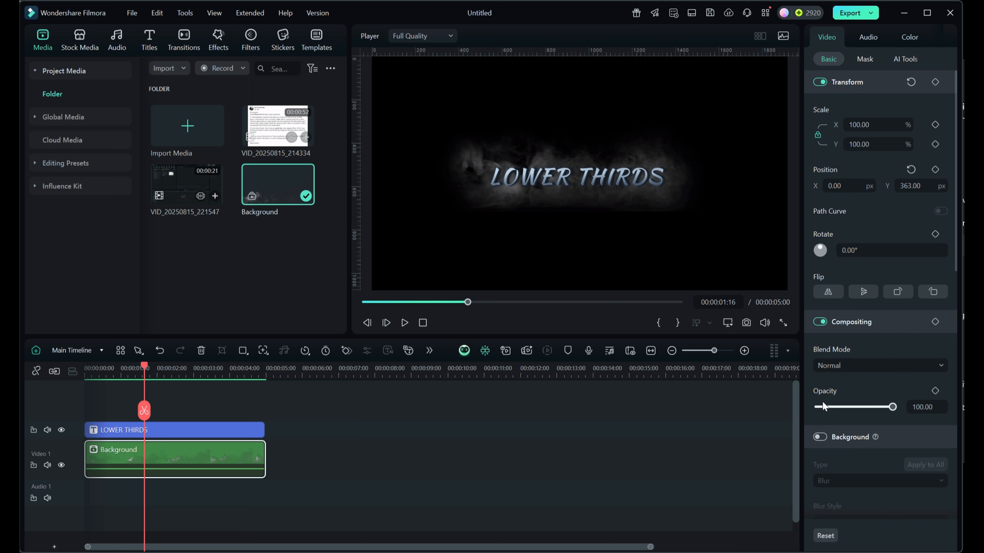
pyautogui.moveTo(145, 366); pyautogui.dragTo(121, 369)
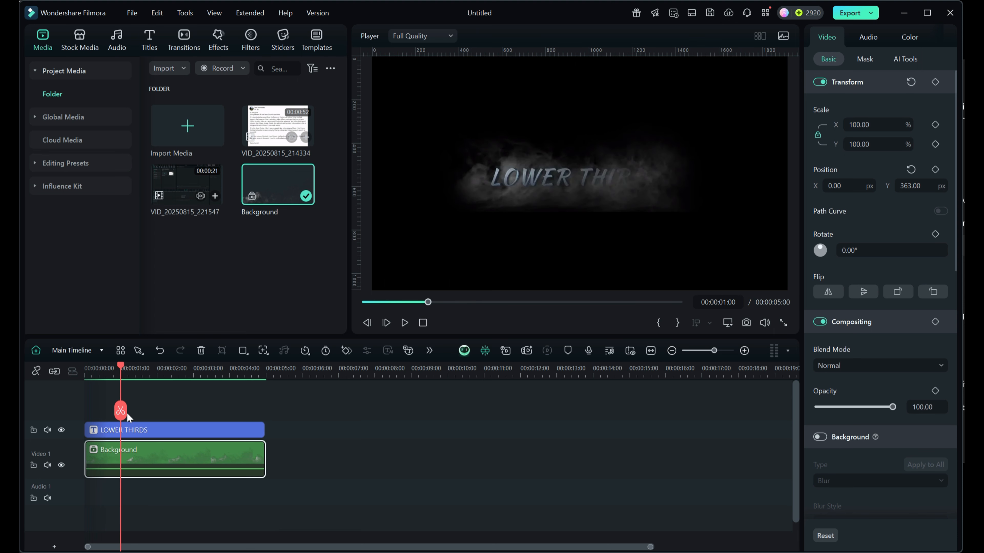
pyautogui.click(935, 391)
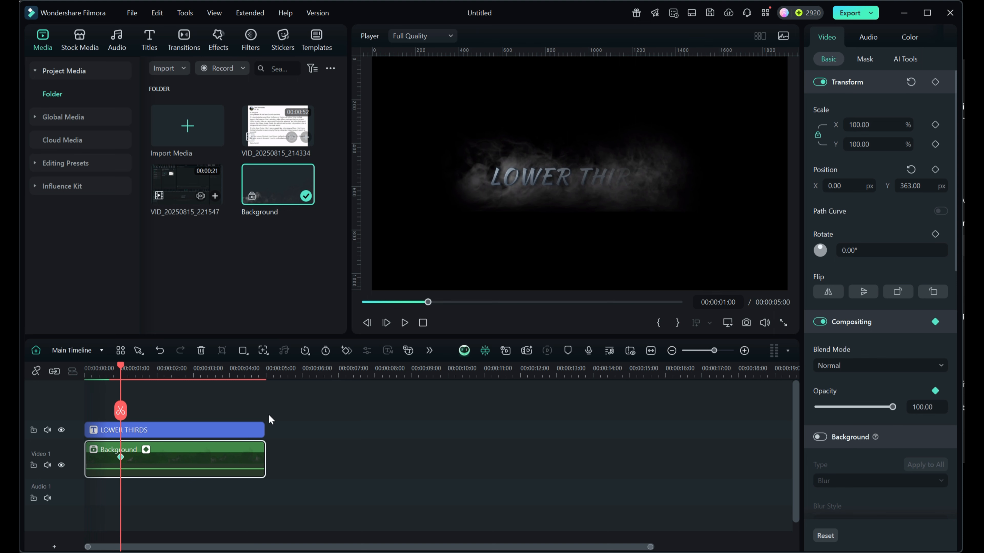
pyautogui.moveTo(120, 364); pyautogui.dragTo(86, 363)
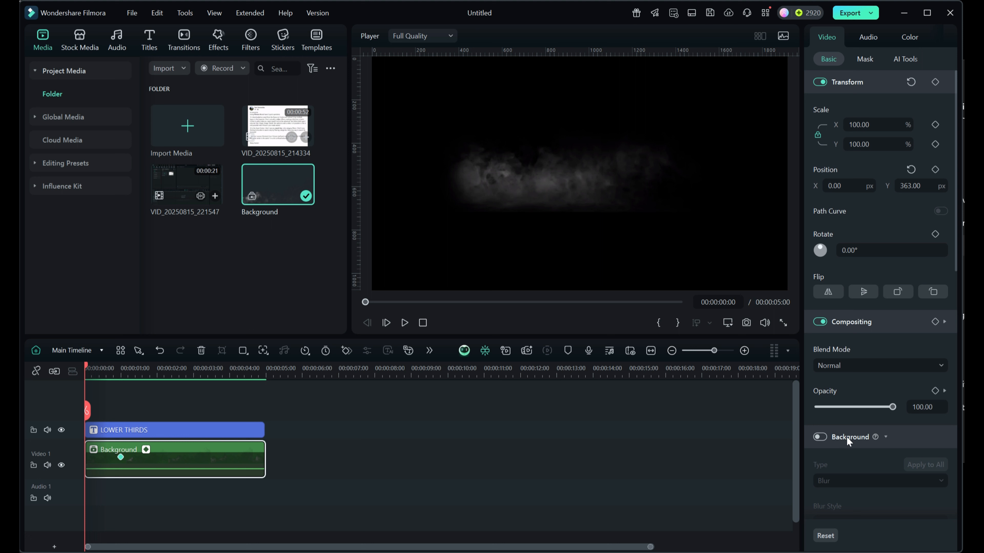
pyautogui.moveTo(893, 409); pyautogui.dragTo(791, 412)
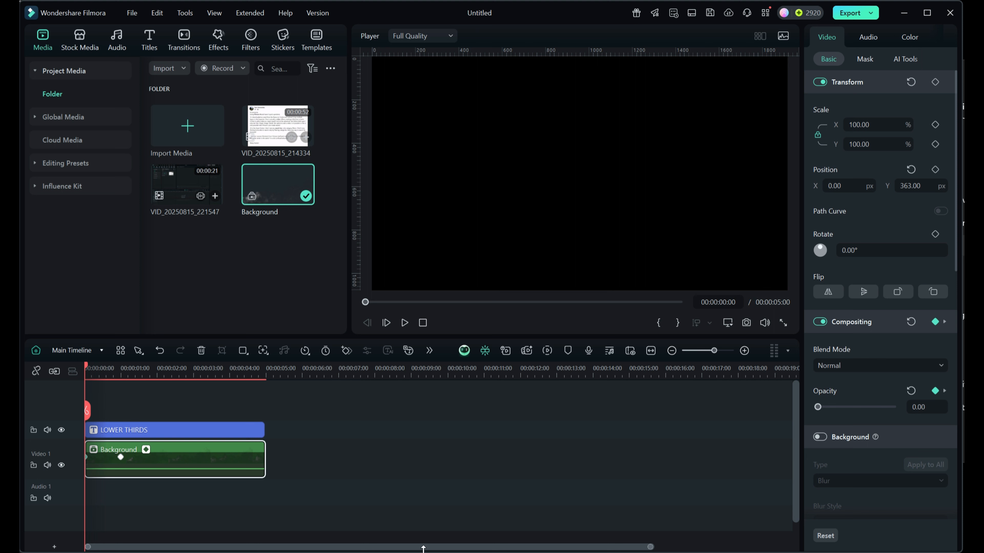
# Fade out the Background clip with opacity keyframes from 100 at 00:00:04:02 down to fully transparent at 00:00:04:24
pyautogui.moveTo(87, 365); pyautogui.dragTo(232, 379)
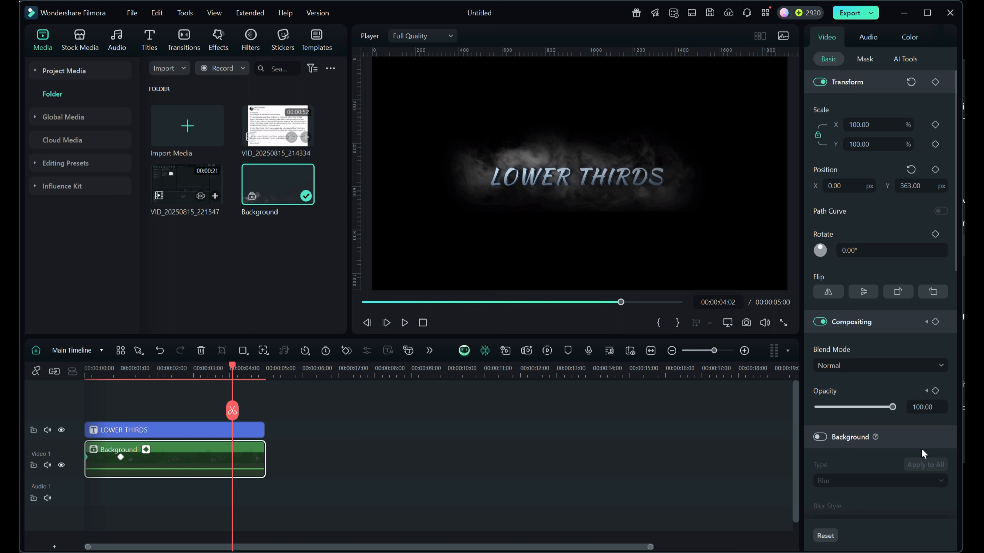
pyautogui.click(935, 391)
pyautogui.press('End')
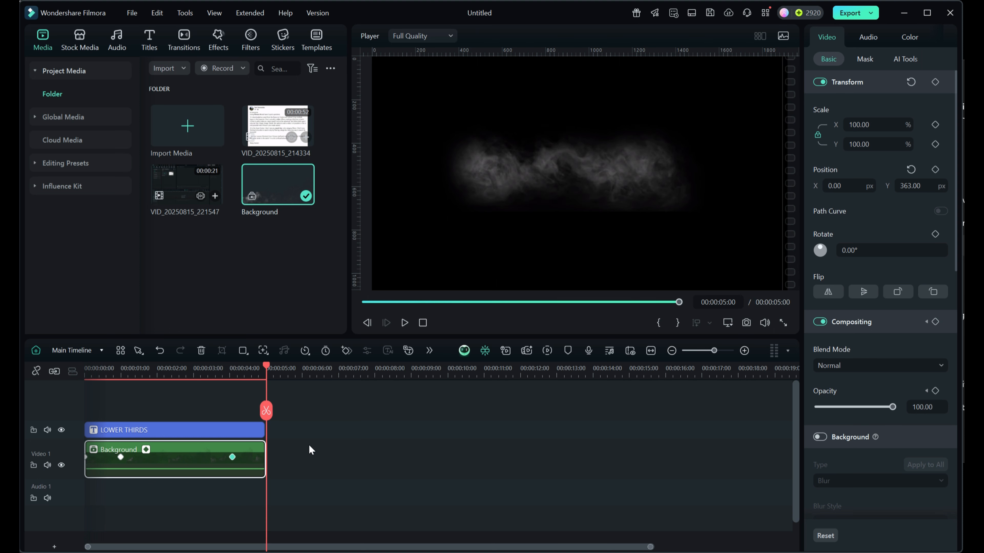
pyautogui.press('Left')
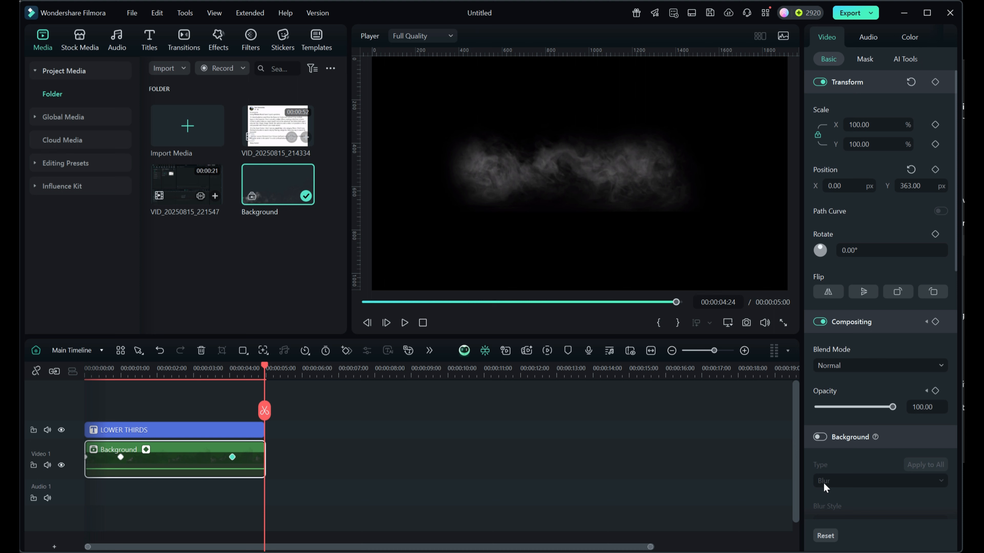
pyautogui.moveTo(892, 407); pyautogui.dragTo(737, 441)
pyautogui.moveTo(264, 366); pyautogui.dragTo(204, 382)
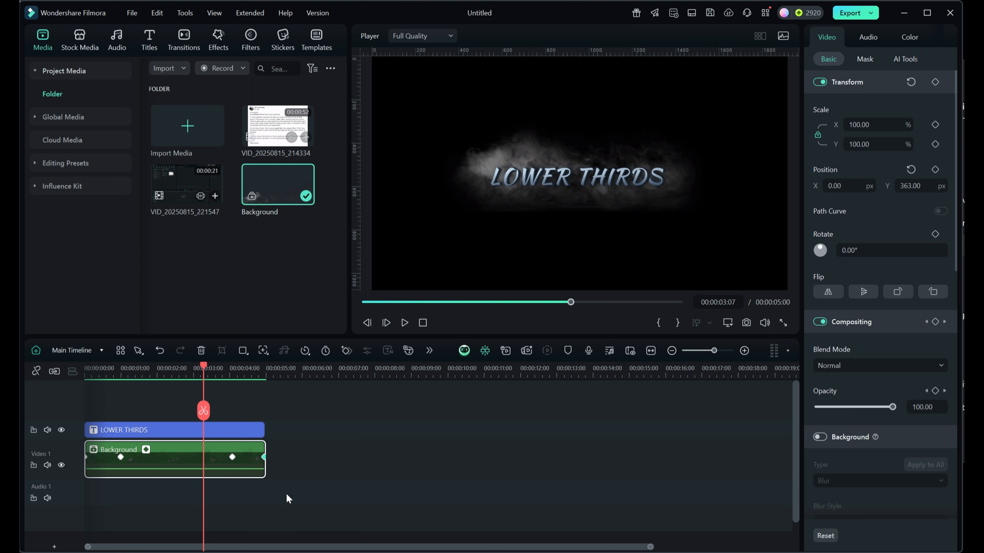
# Combine the LOWER THIRDS title and the Background clip into a compound clip named MyTitle
pyautogui.click(300, 511)
pyautogui.moveTo(283, 482); pyautogui.dragTo(243, 421)
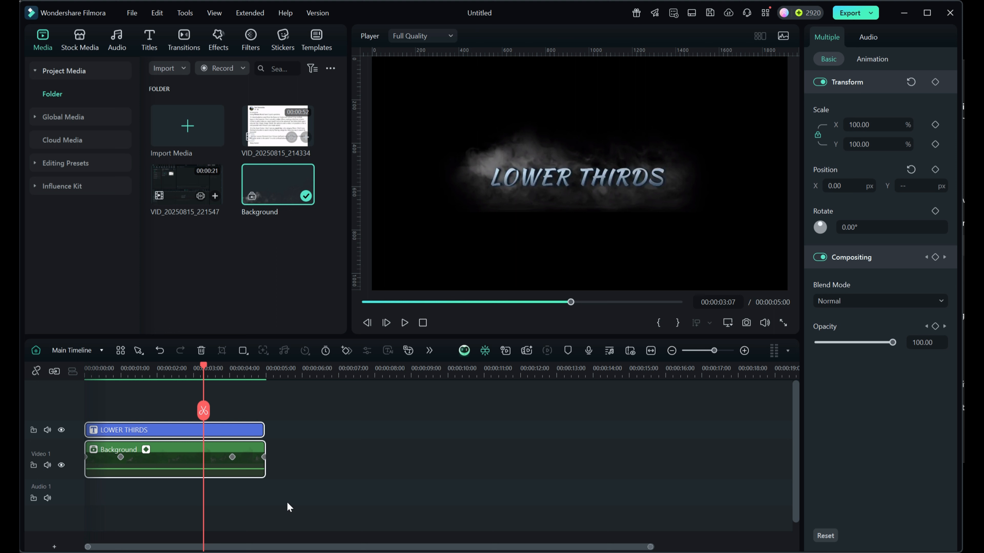
pyautogui.click(309, 499)
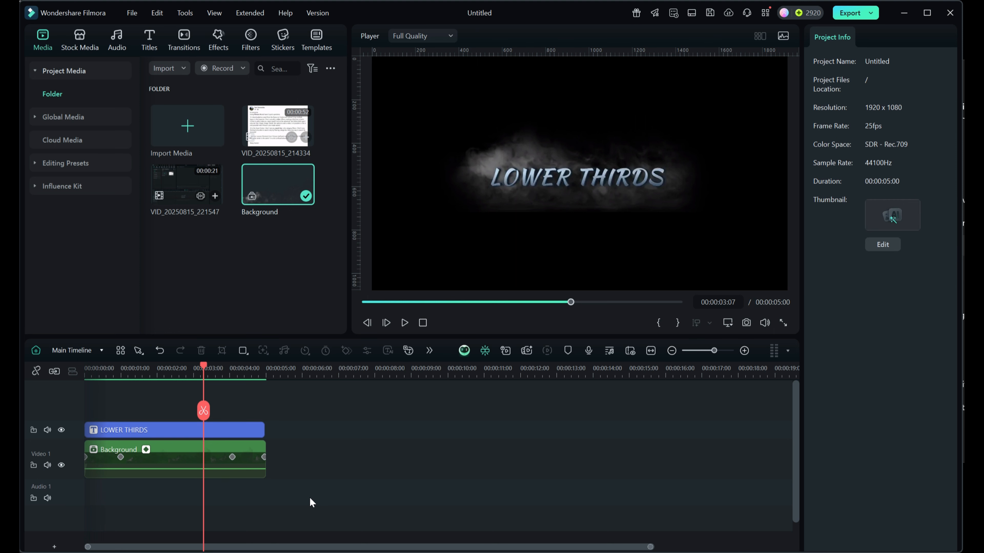
pyautogui.moveTo(280, 482); pyautogui.dragTo(240, 421)
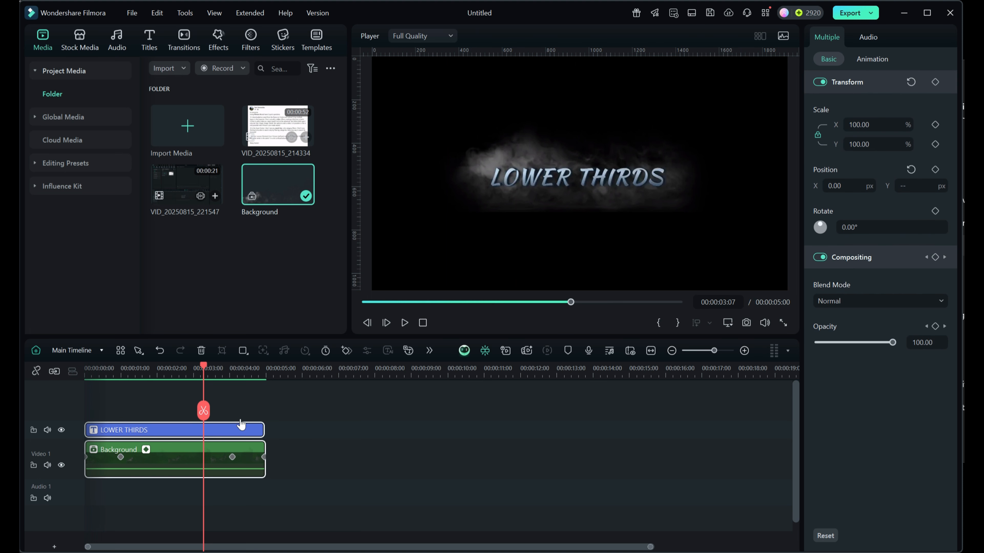
pyautogui.rightClick(239, 434)
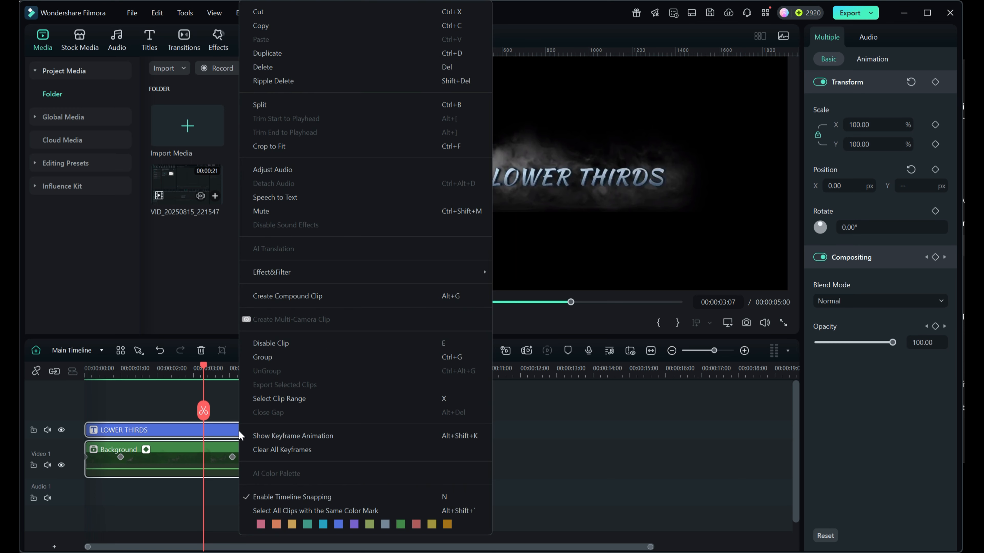
pyautogui.click(305, 295)
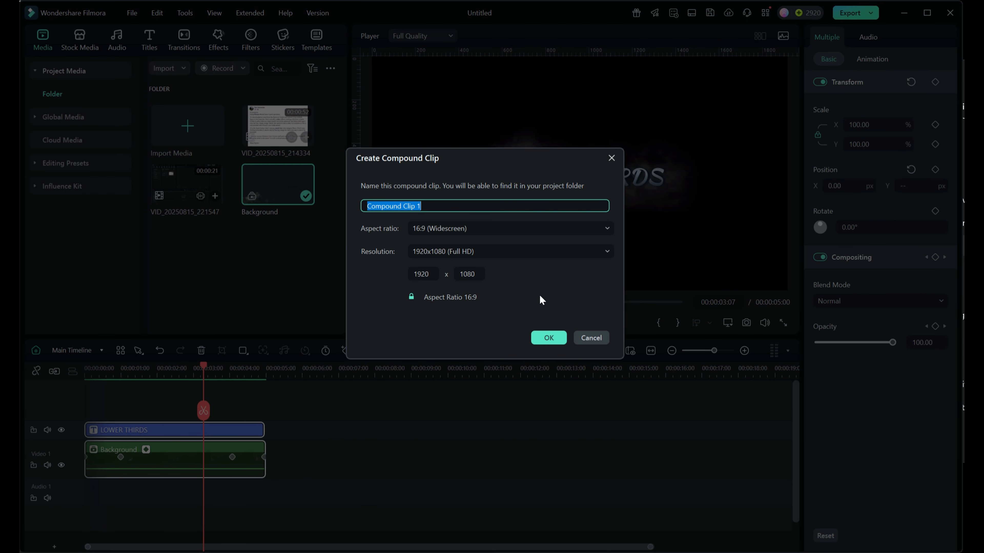
pyautogui.write('MyTitle')
pyautogui.click(548, 338)
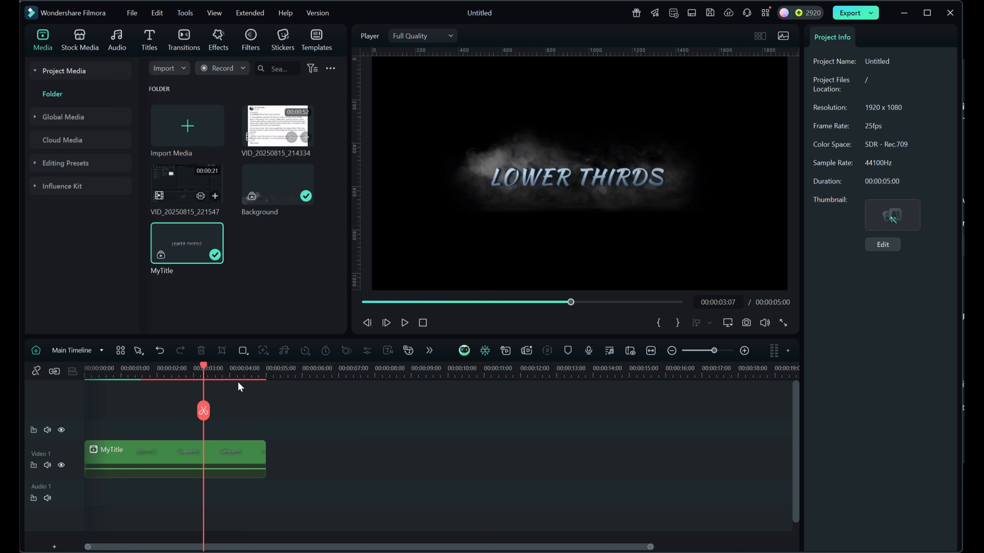
# Delete the Compound Clip 2 preset from the saved compound clip presets
pyautogui.moveTo(204, 364)
pyautogui.mouseDown()
pyautogui.moveTo(156, 372)
pyautogui.moveTo(228, 378)
pyautogui.moveTo(169, 374)
pyautogui.moveTo(190, 373)
pyautogui.mouseUp()
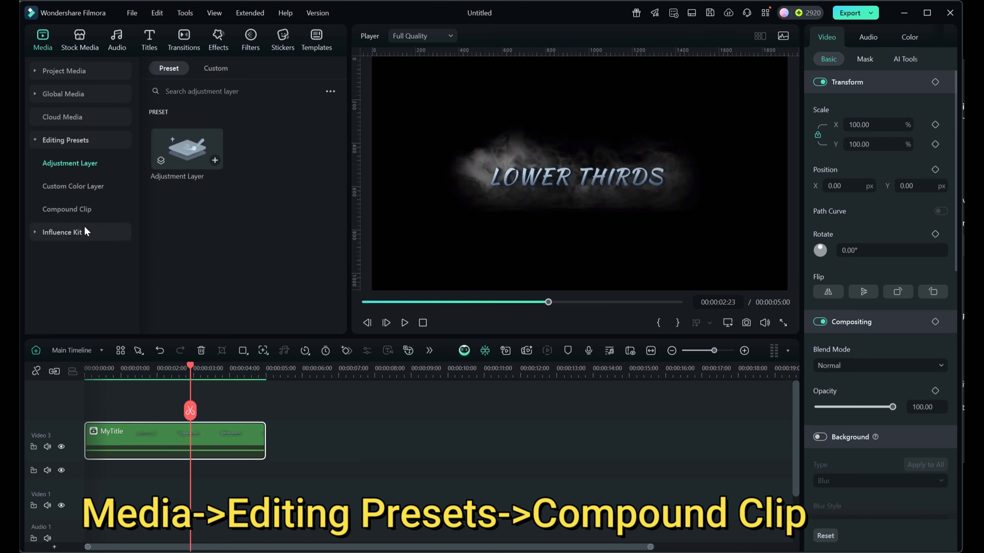
pyautogui.click(69, 208)
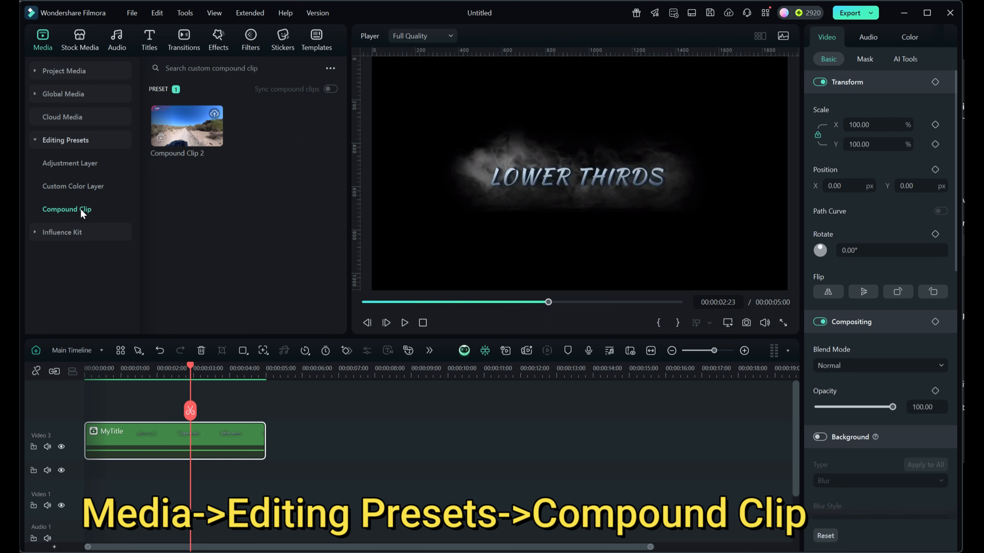
pyautogui.rightClick(190, 132)
pyautogui.click(206, 224)
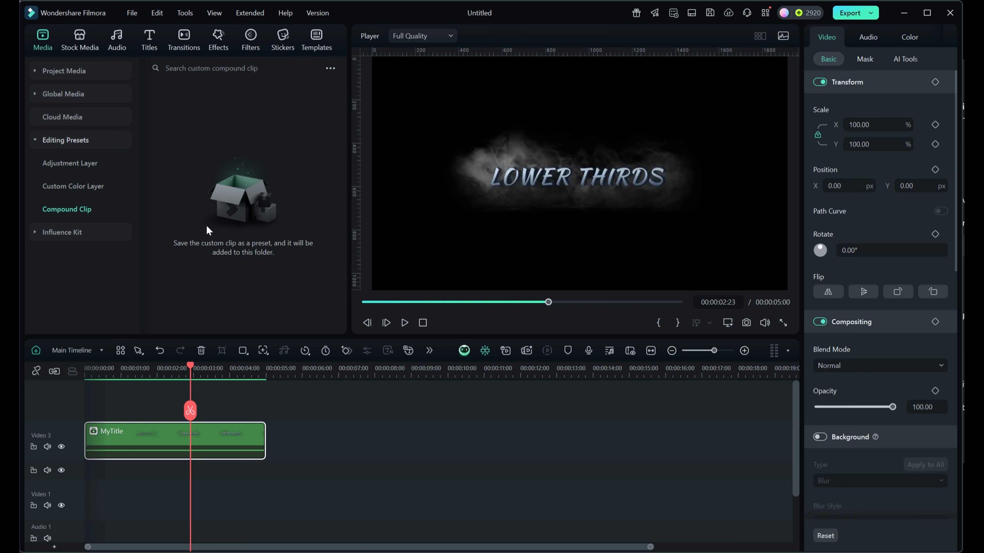
# Save the MyTitle clip from the timeline as a custom compound clip preset
pyautogui.rightClick(147, 436)
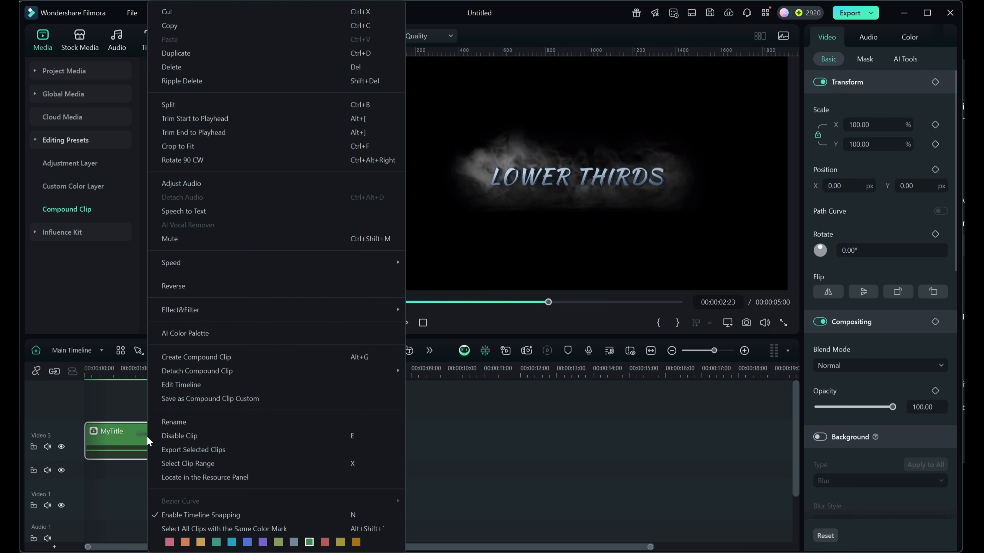
pyautogui.click(189, 399)
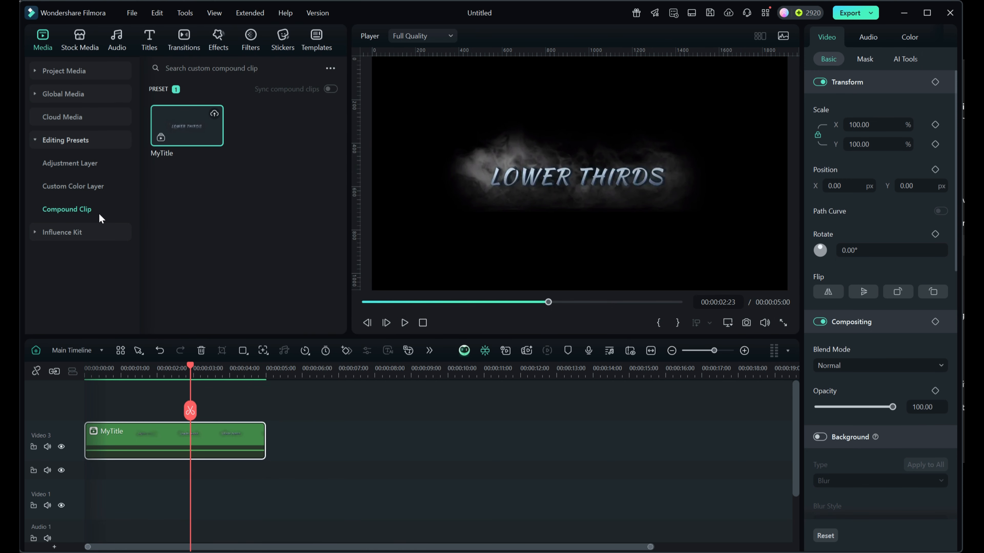
pyautogui.moveTo(207, 109)
# Move the playhead back to the start of the MyTitle clip and open the MyTitle compound clip's own timeline
pyautogui.moveTo(190, 366); pyautogui.dragTo(87, 369)
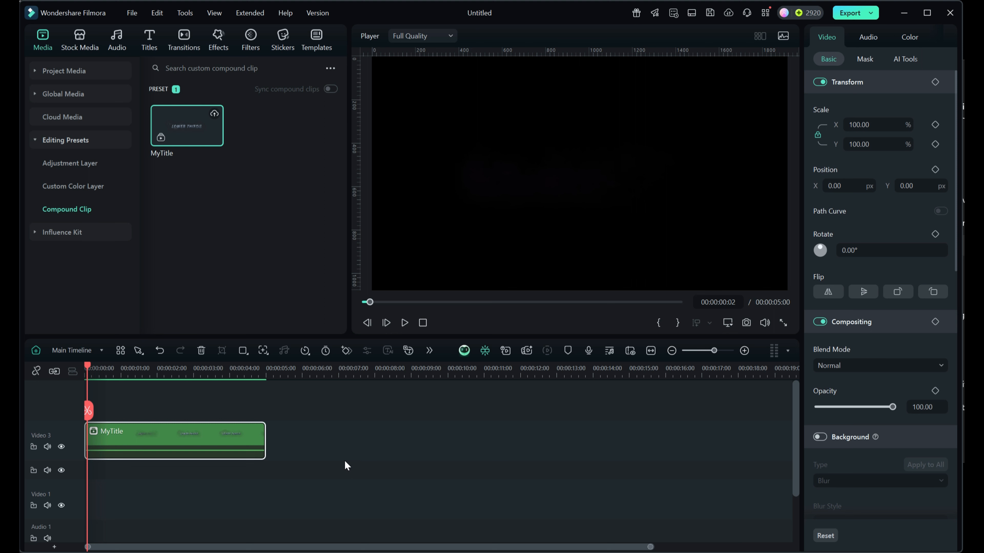
pyautogui.click(74, 348)
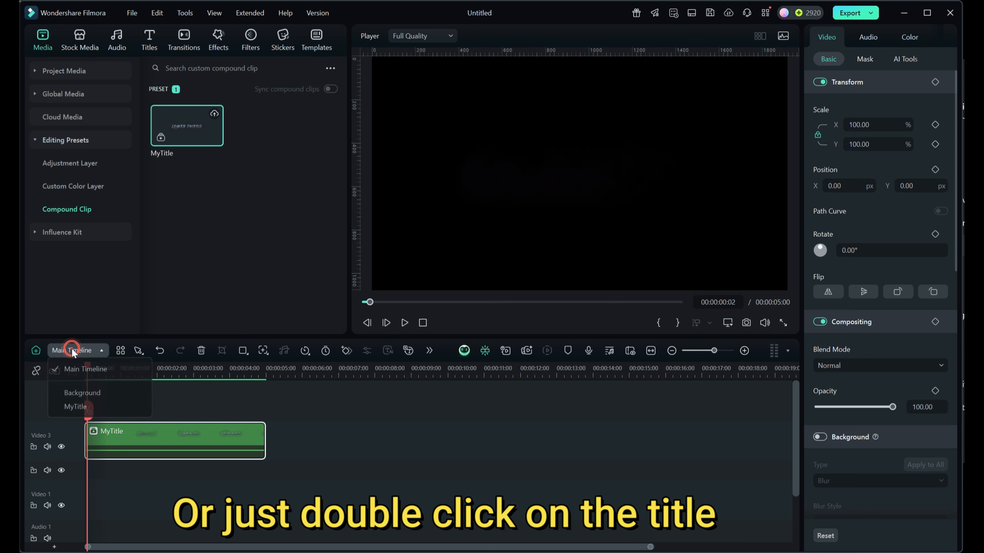
pyautogui.click(75, 405)
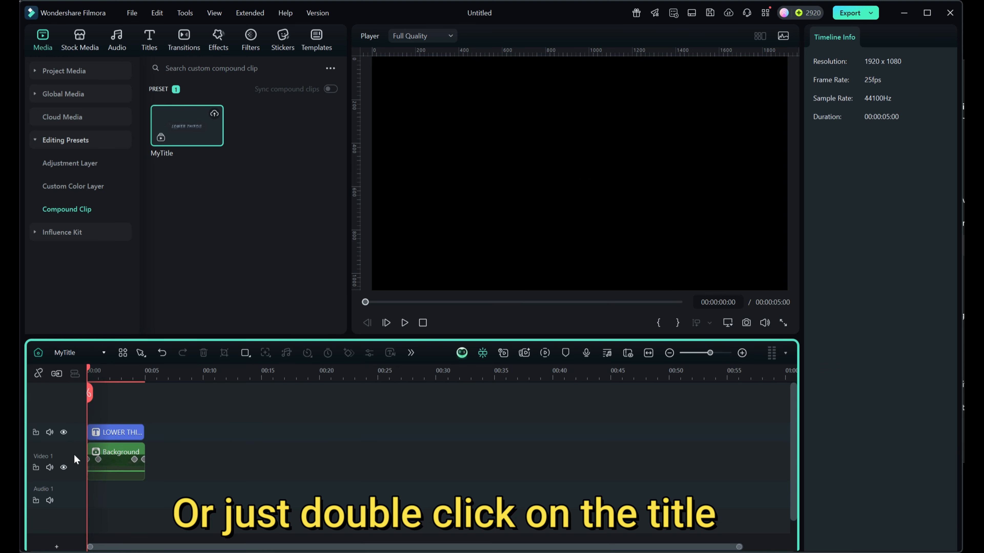
# Replace the LOWER THIRDS title's text with "My Custom Title" and apply the title settings to all
pyautogui.click(118, 431)
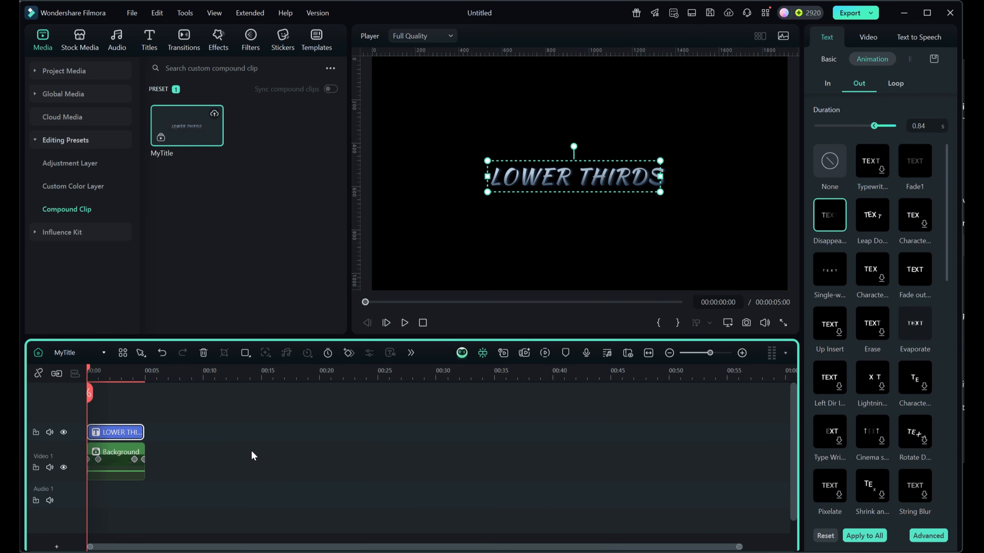
pyautogui.click(828, 59)
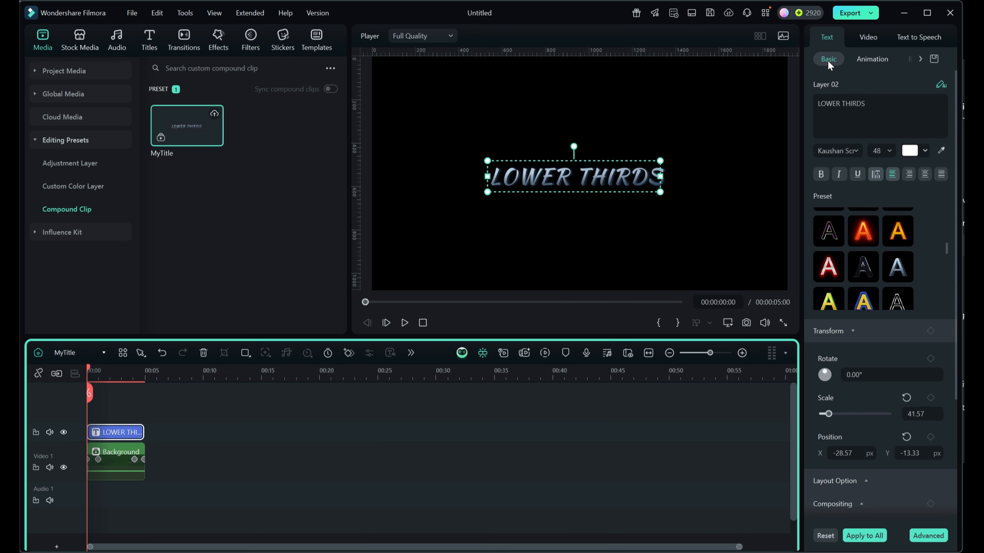
pyautogui.moveTo(867, 103); pyautogui.dragTo(817, 103)
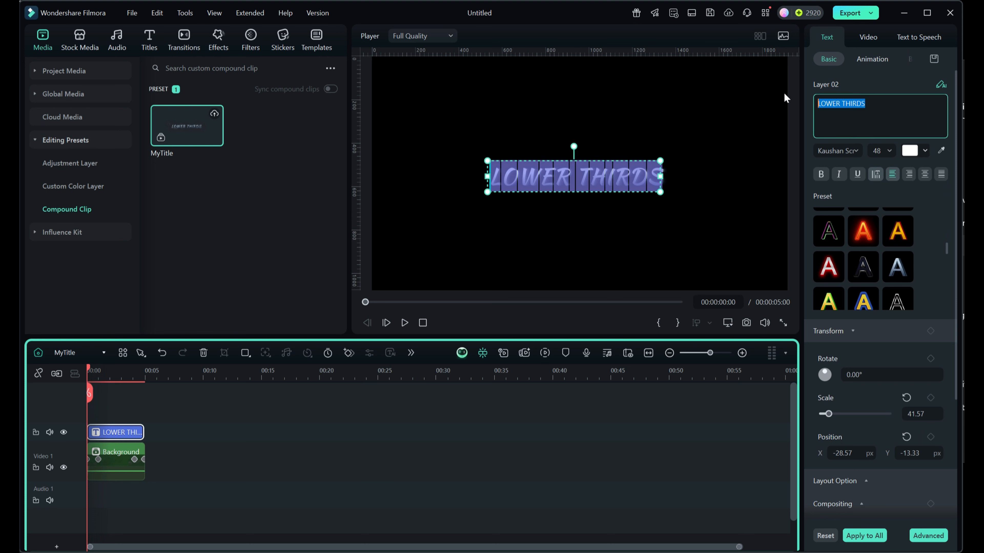
pyautogui.press('BackSpace')
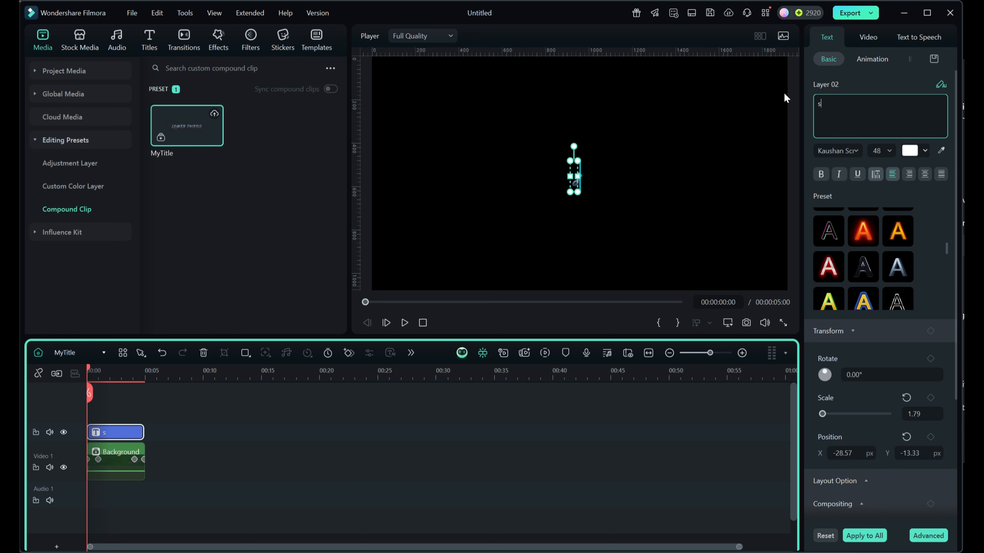
pyautogui.write('My ')
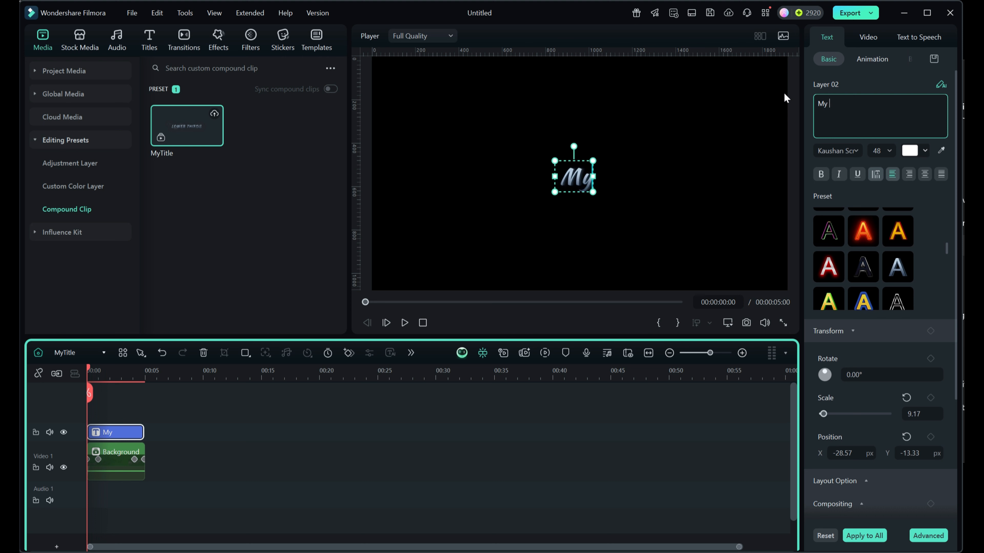
pyautogui.write('Custom')
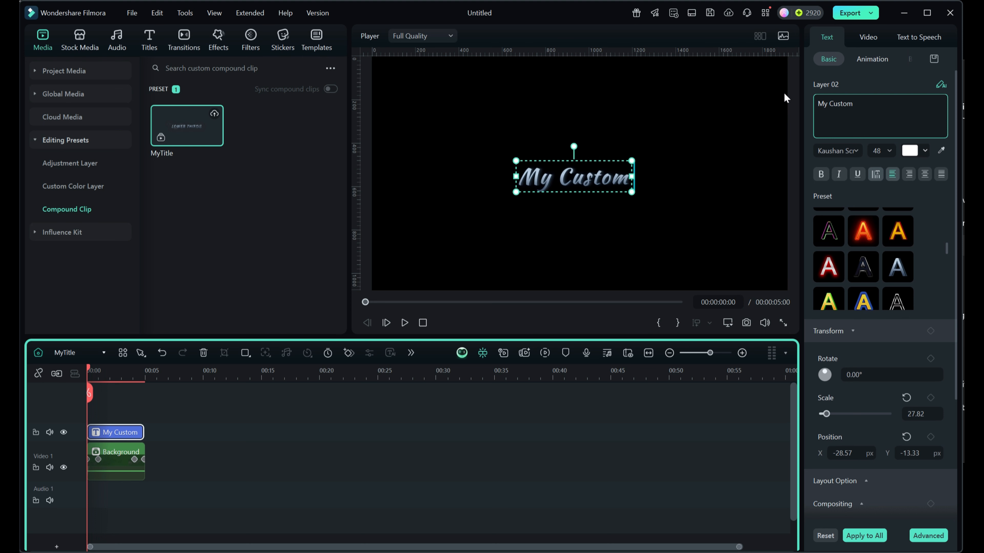
pyautogui.write(' Title')
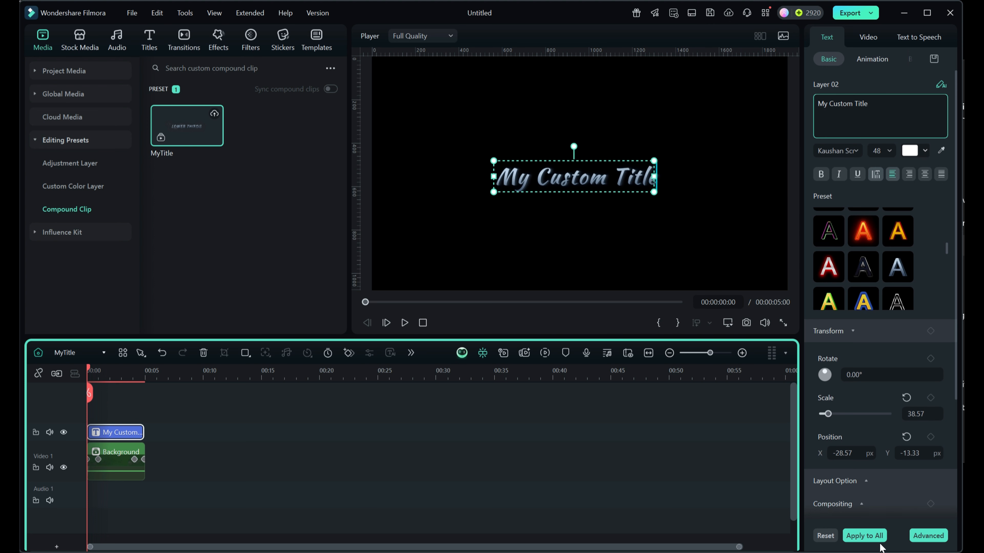
pyautogui.click(867, 537)
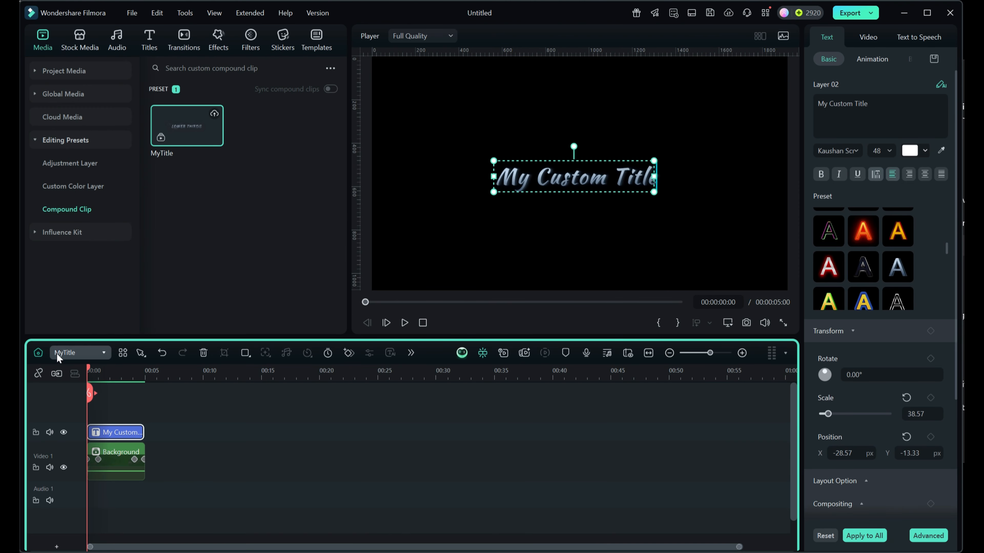
# Return to the main timeline and preview the edited MyTitle clip at 00:00:02:09 and 00:00:01:22
pyautogui.click(39, 355)
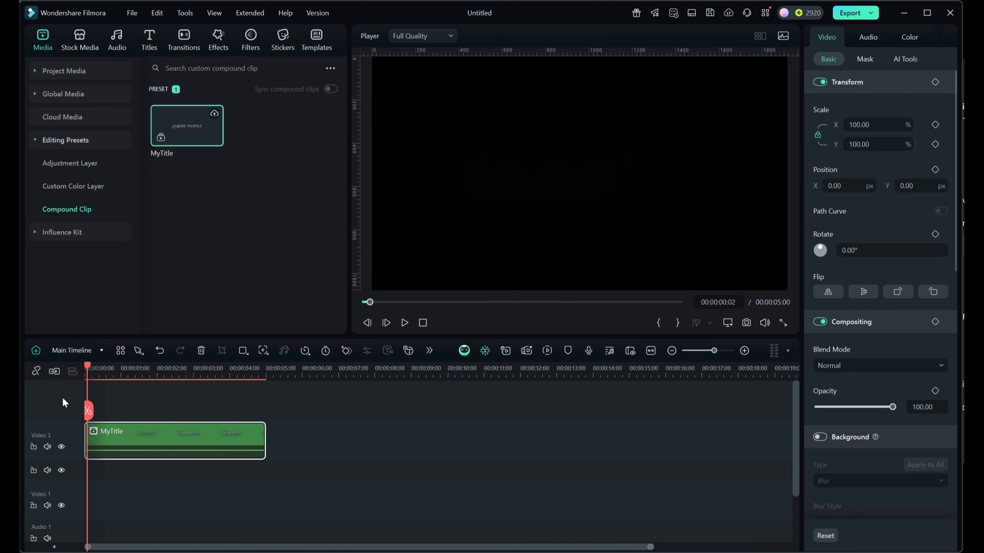
pyautogui.moveTo(87, 373); pyautogui.dragTo(171, 375)
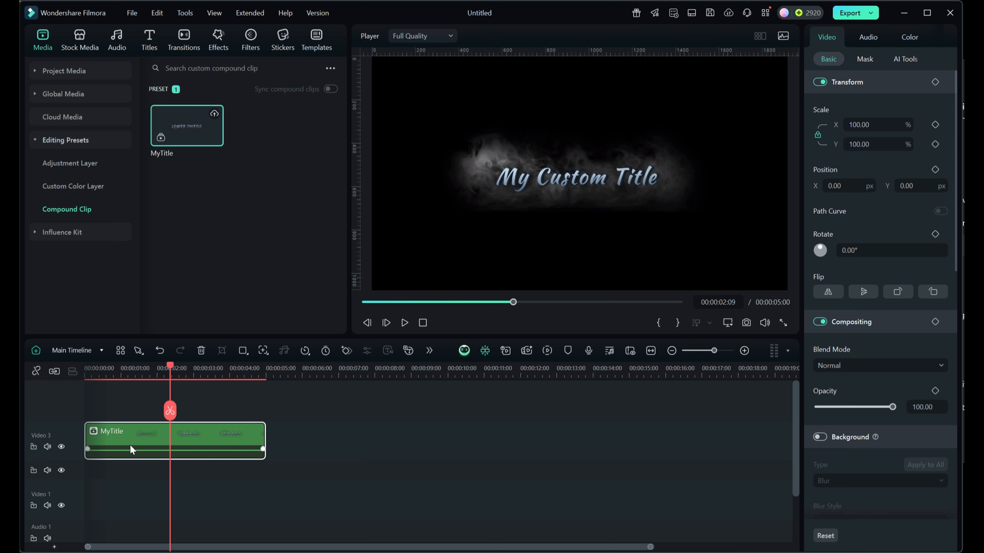
pyautogui.click(77, 350)
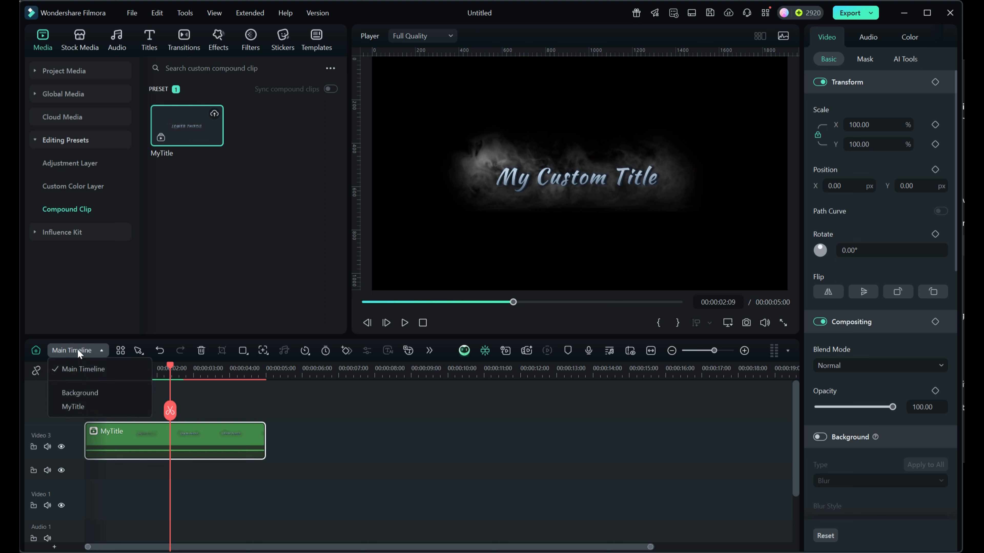
pyautogui.click(136, 442)
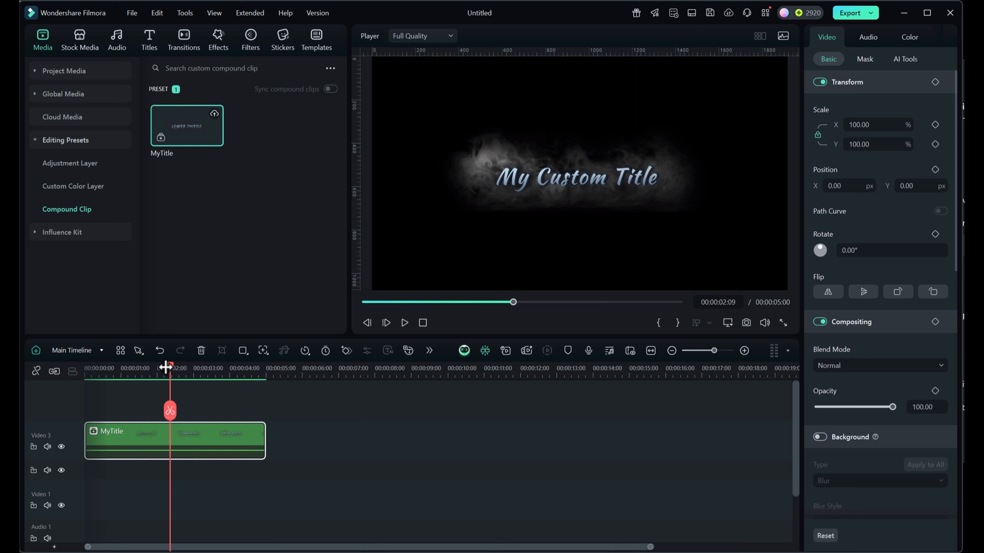
pyautogui.moveTo(170, 366)
pyautogui.mouseDown()
pyautogui.moveTo(114, 367)
pyautogui.moveTo(223, 368)
pyautogui.moveTo(97, 372)
pyautogui.moveTo(153, 373)
pyautogui.mouseUp()
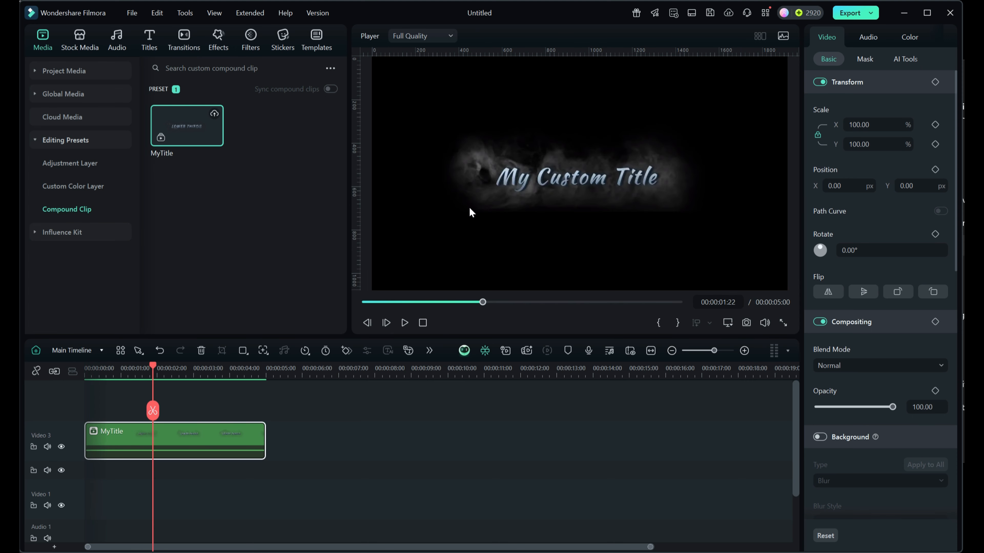